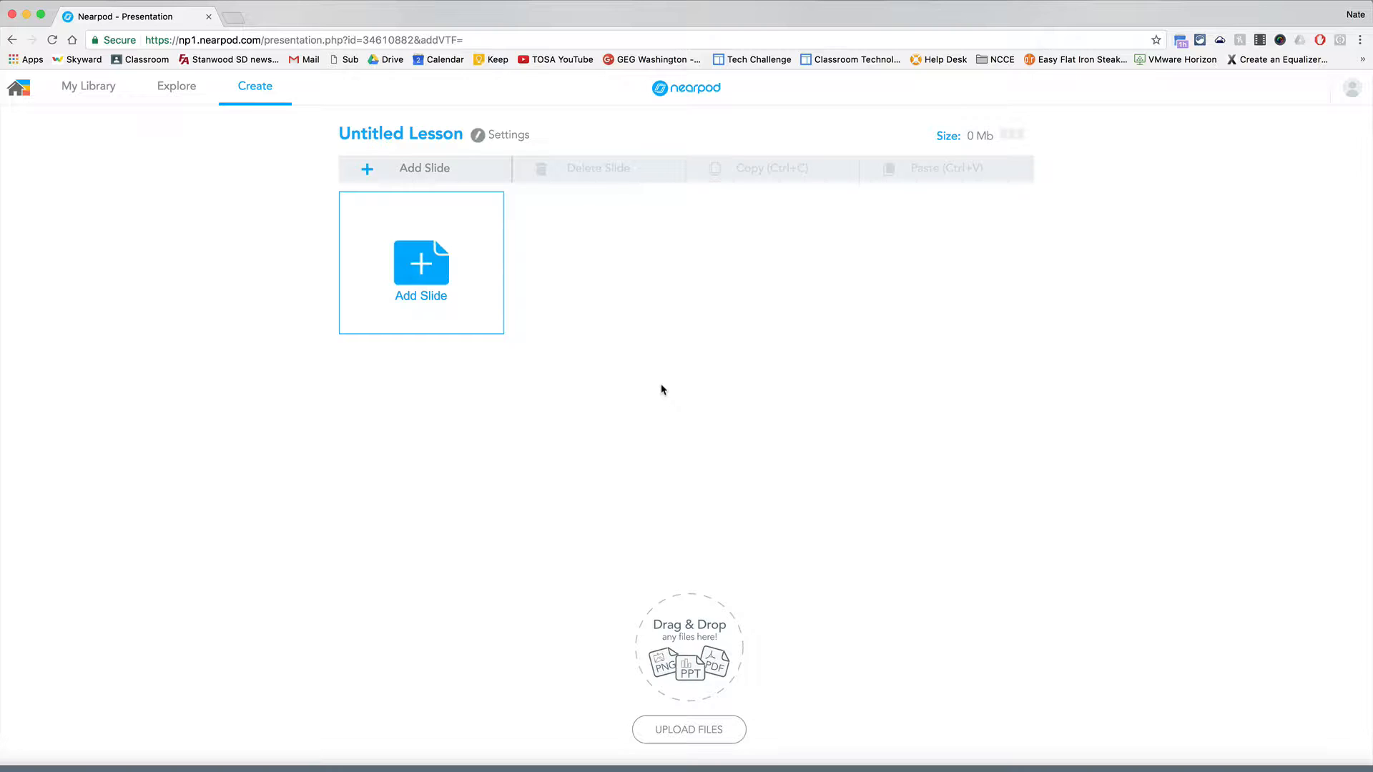
Rename the untitled lesson "Sample Lesson".
left_click(383, 133)
type("Sample Less")
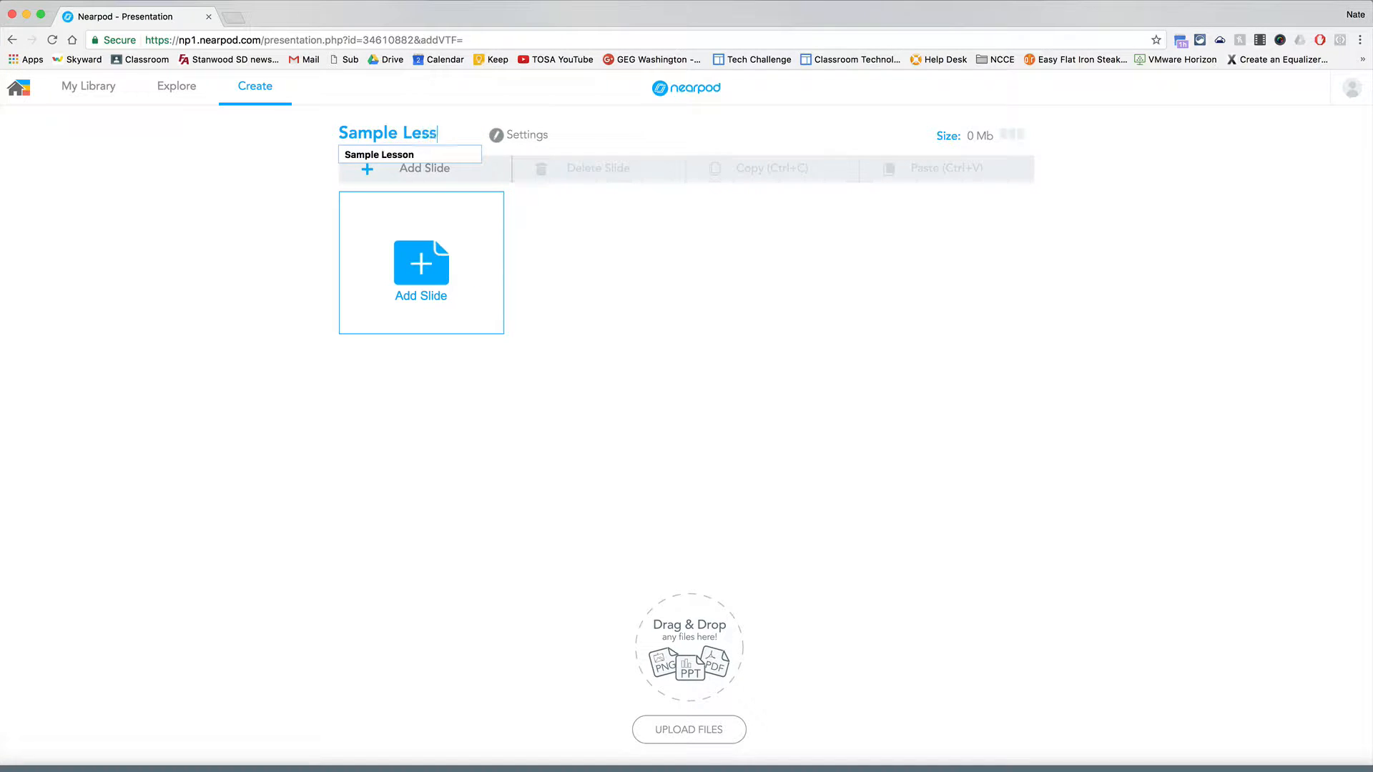
type("on")
key("Return")
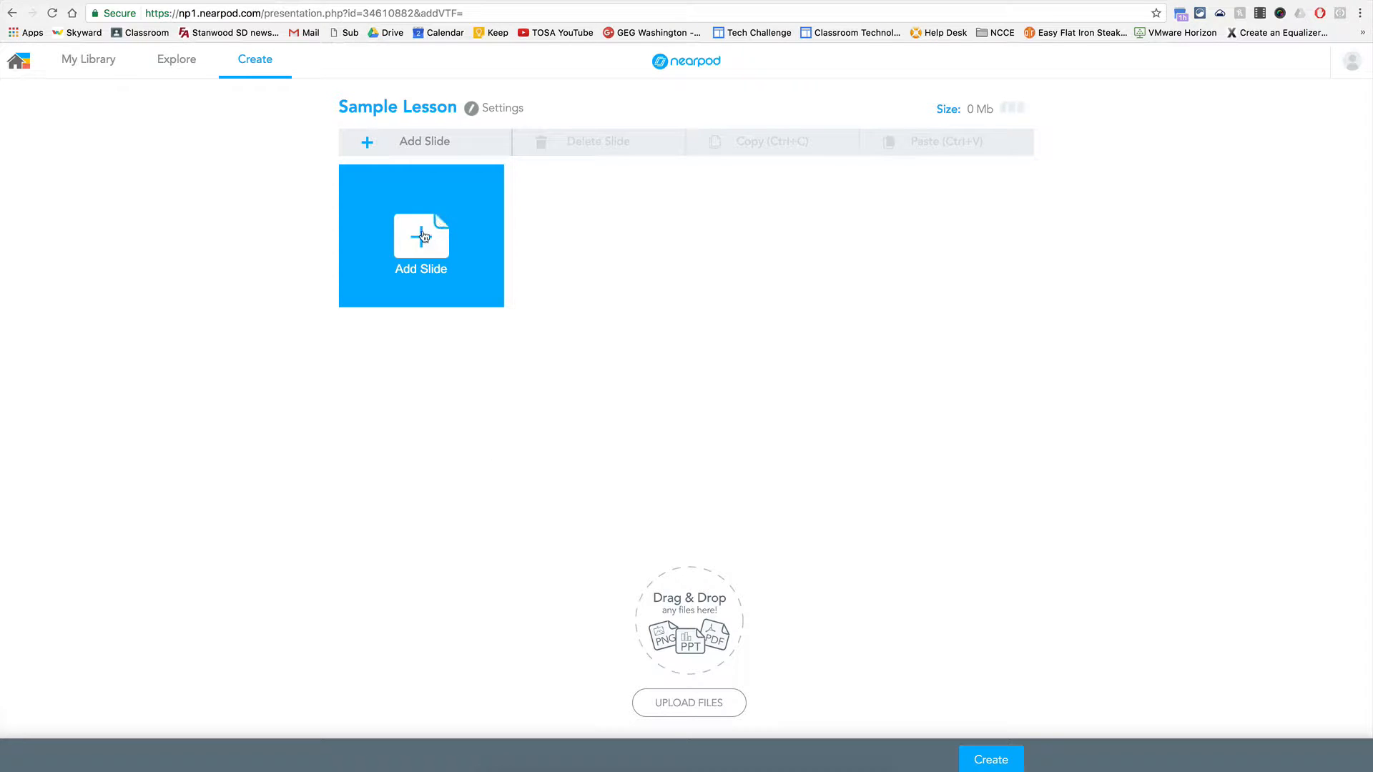
Add a Slide Editor content slide and give it the layout with a title above two side-by-side content areas.
left_click(422, 238)
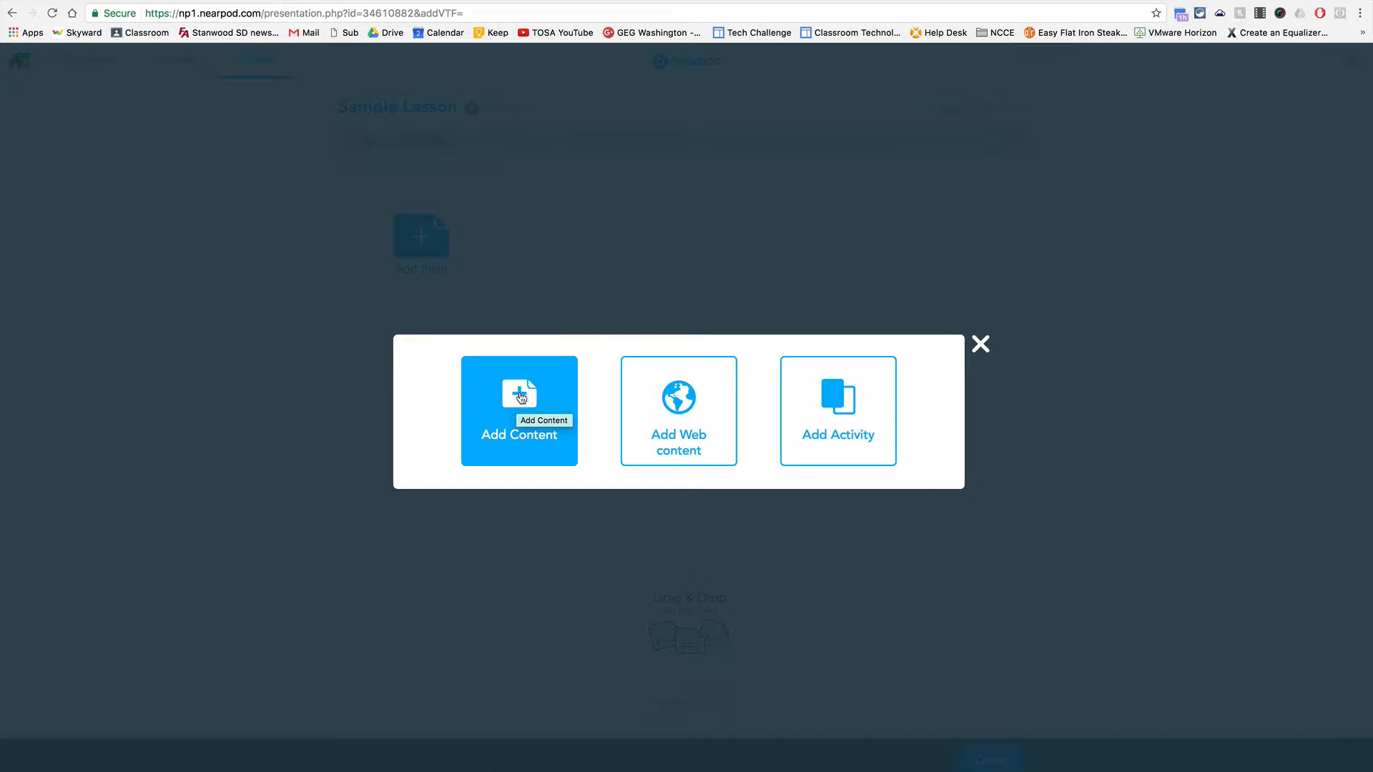
left_click(520, 395)
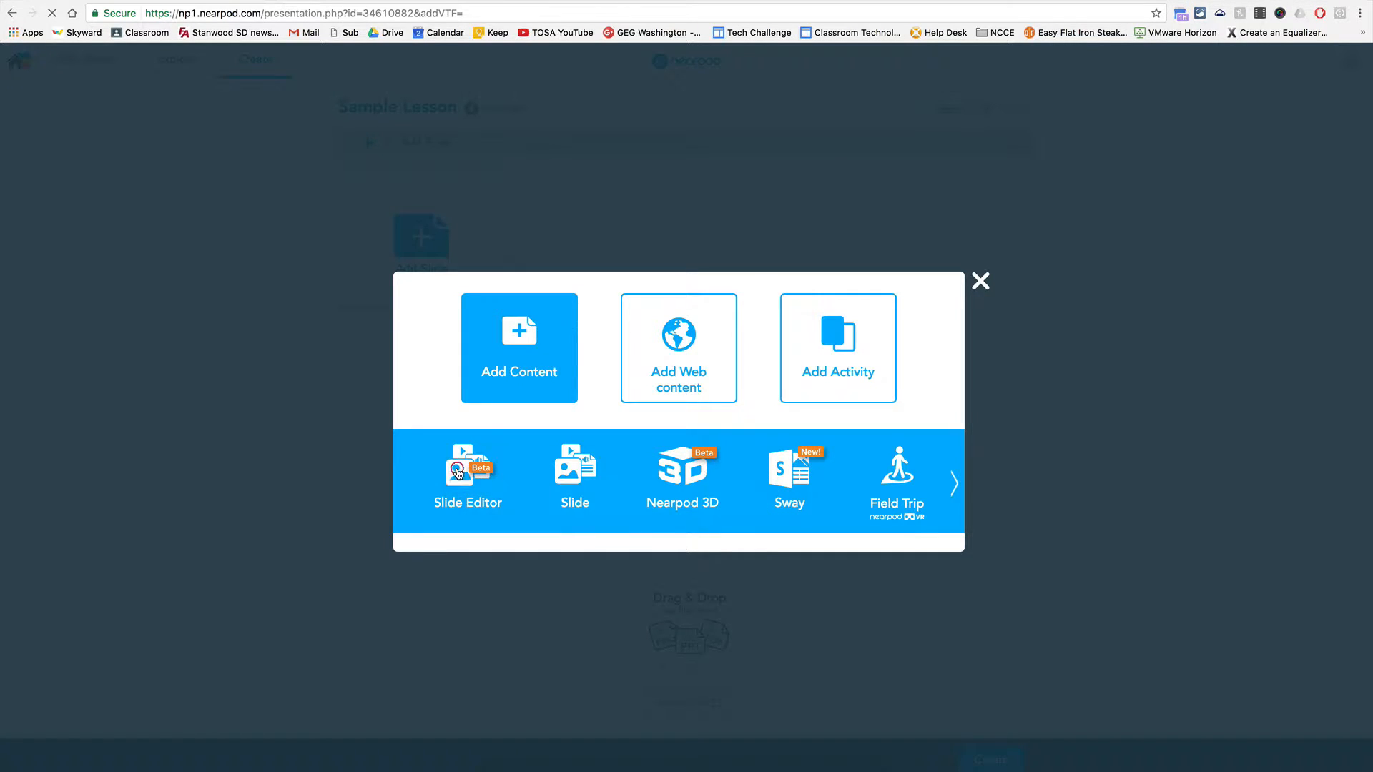
left_click(461, 472)
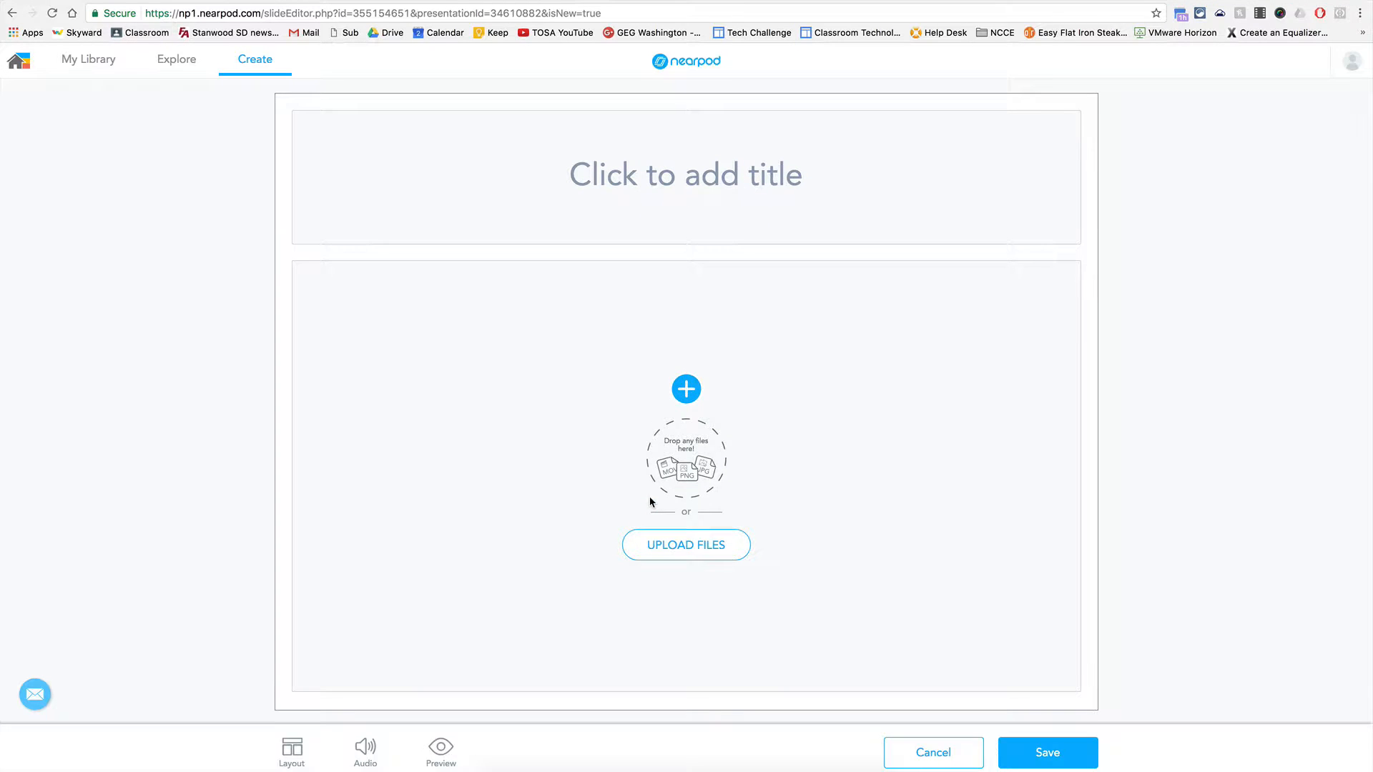
left_click(686, 389)
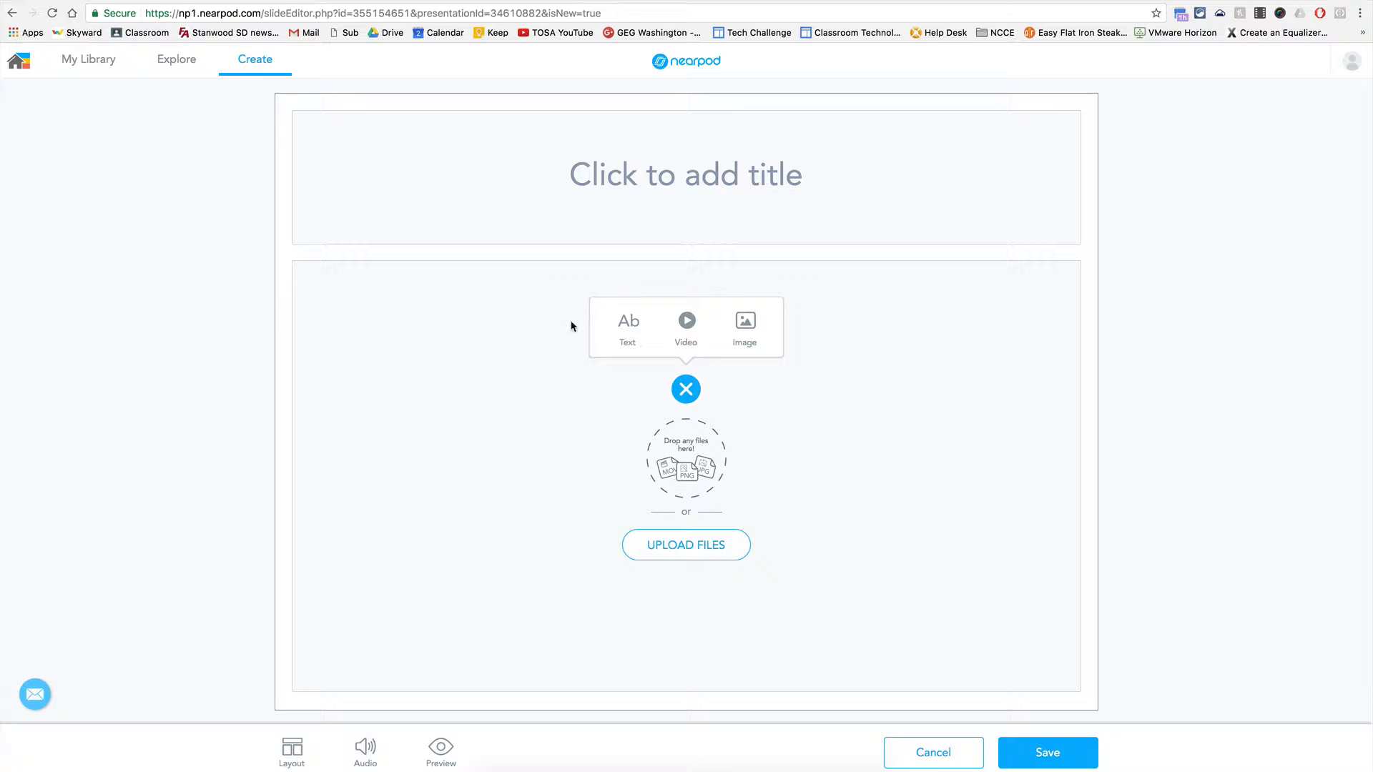
left_click(292, 747)
left_click(347, 686)
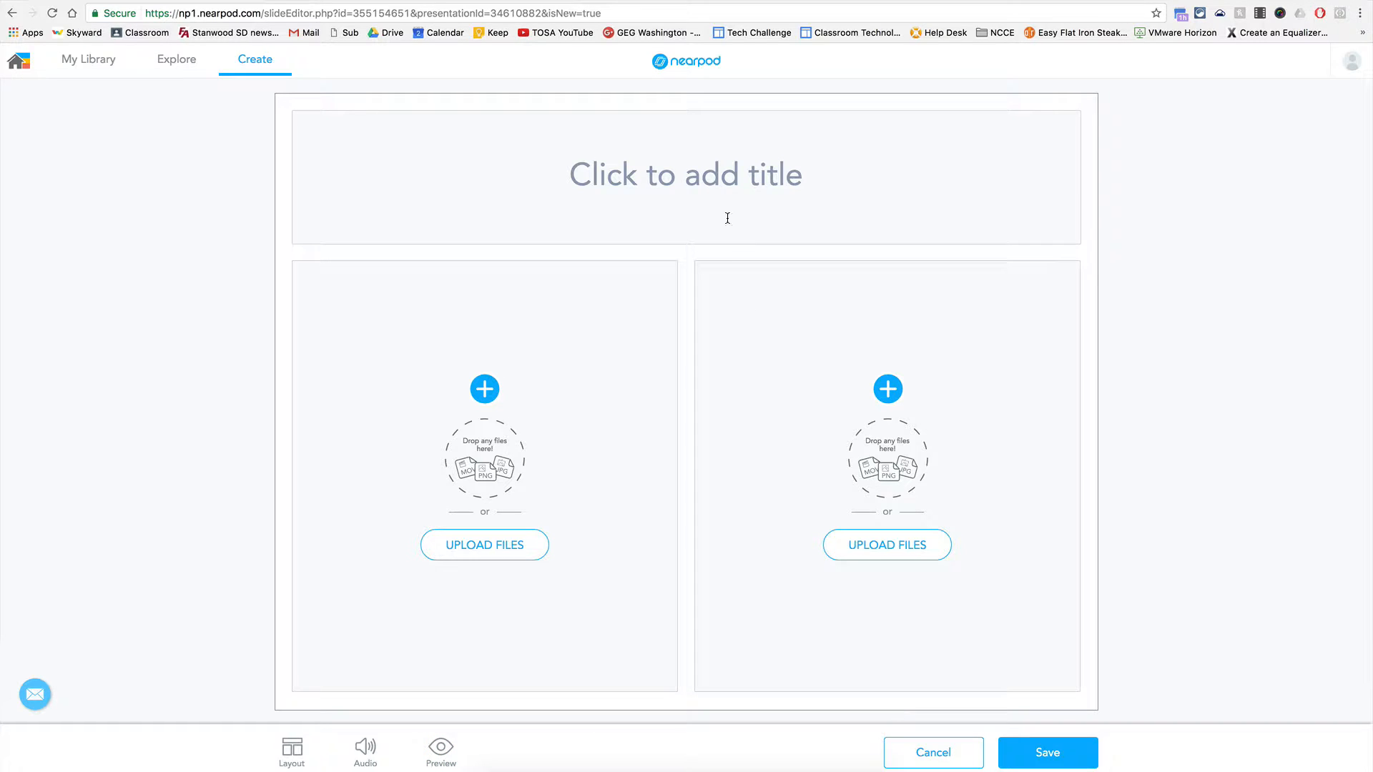
Enter "Title" as the slide's title and save the slide to the lesson.
left_click(698, 184)
type("Titl")
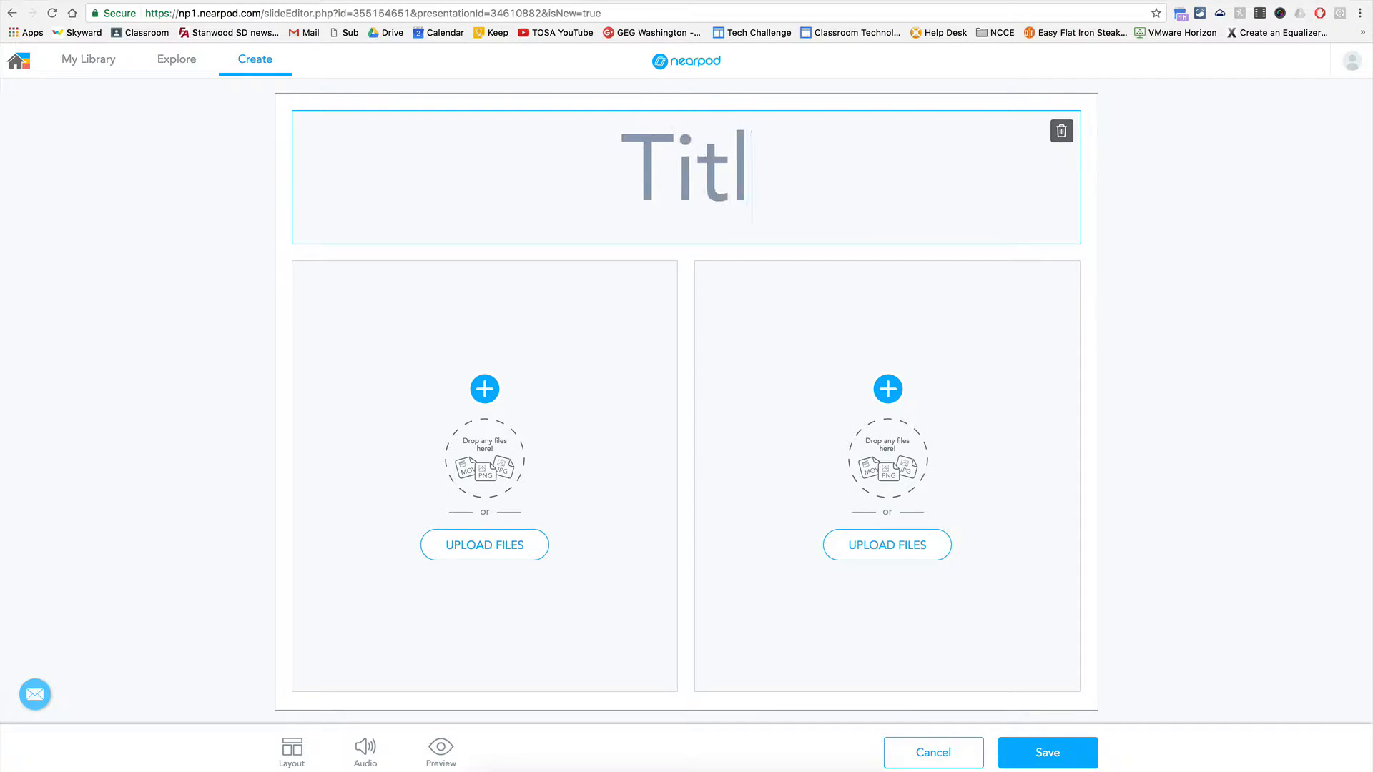
type("e")
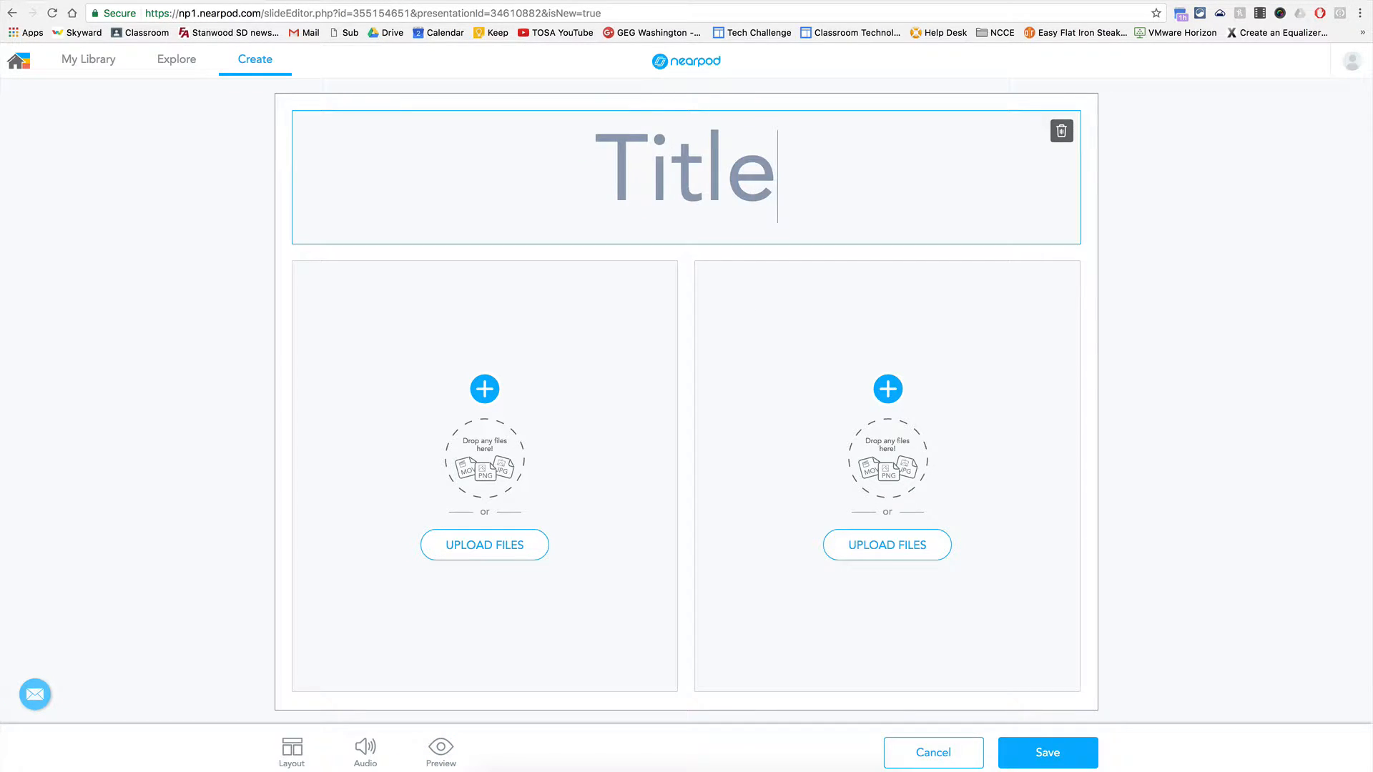
left_click(1057, 762)
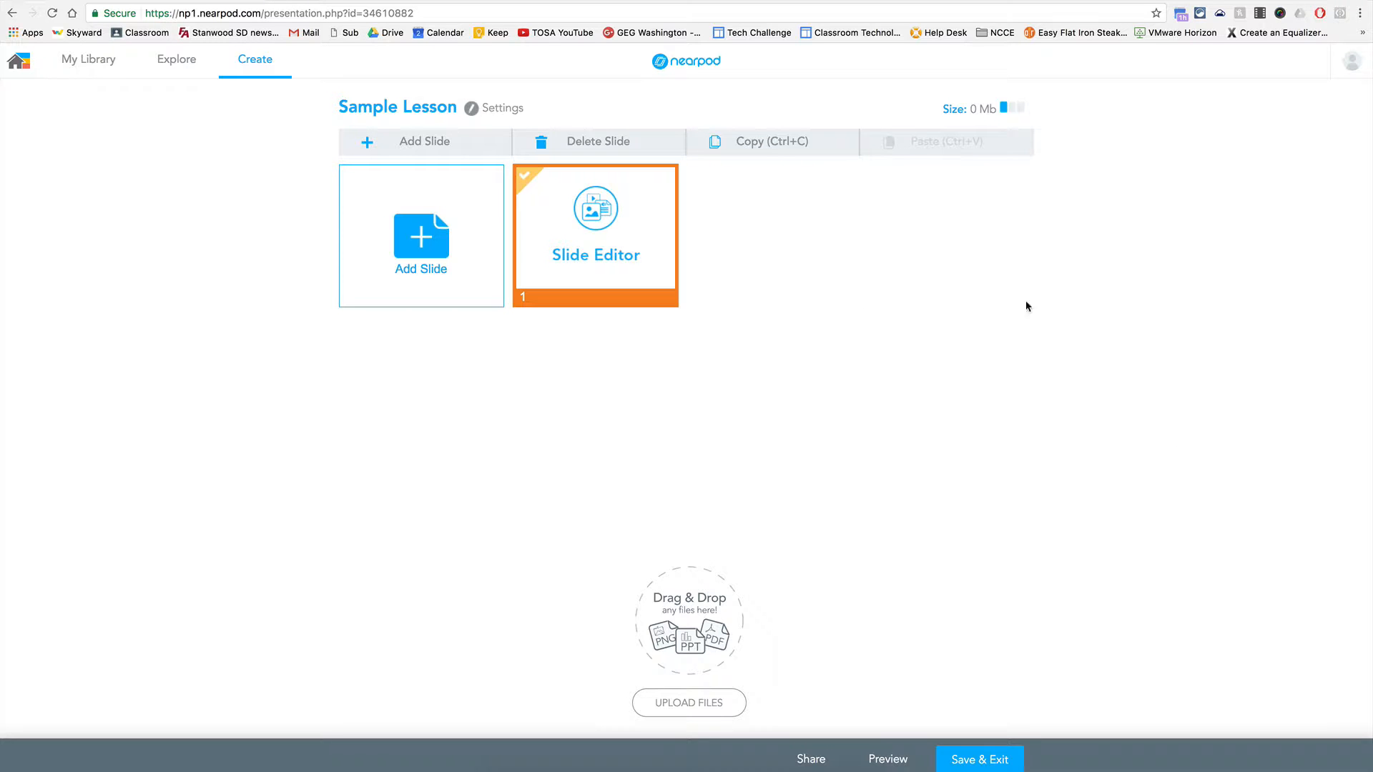
Browse the Staff Picks in the Nearpod 3D content library for a new slide, then close the library without adding a model.
left_click(428, 256)
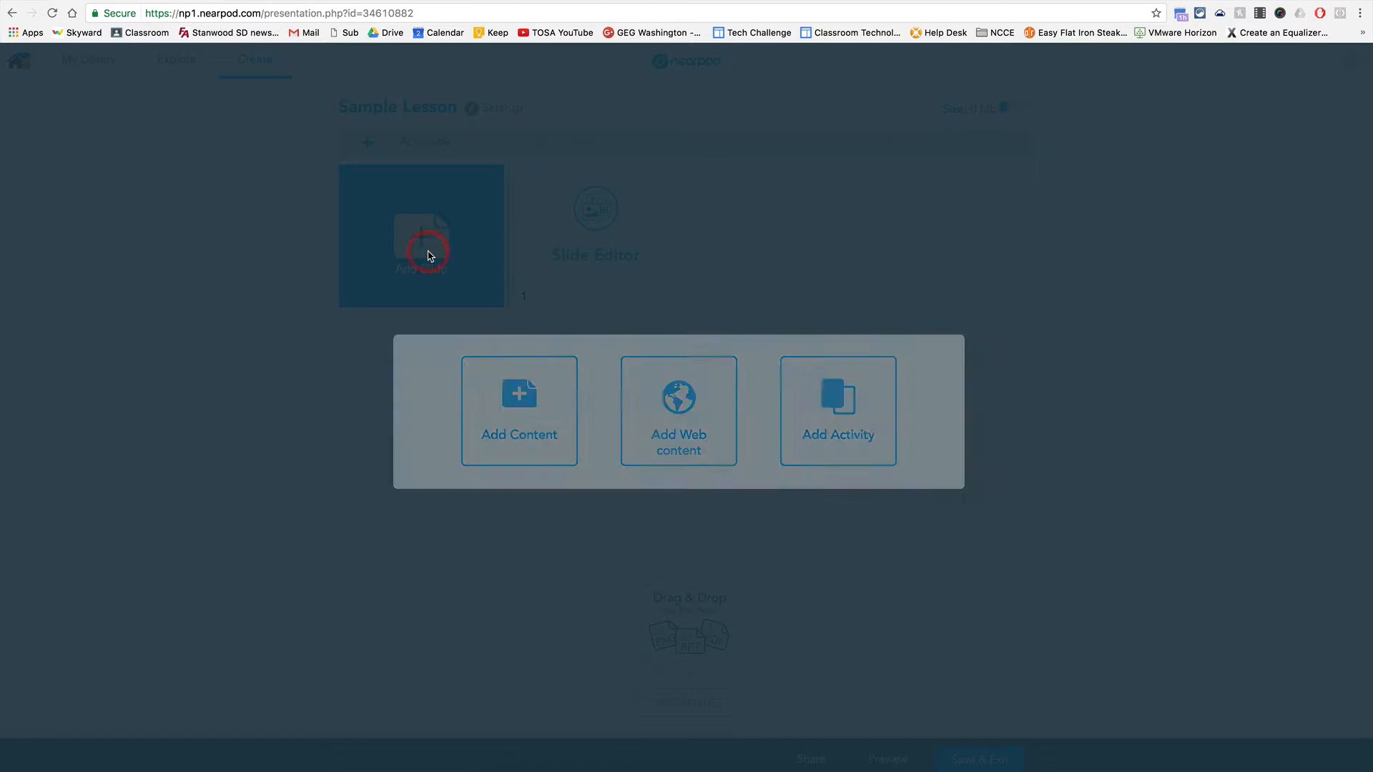
left_click(491, 392)
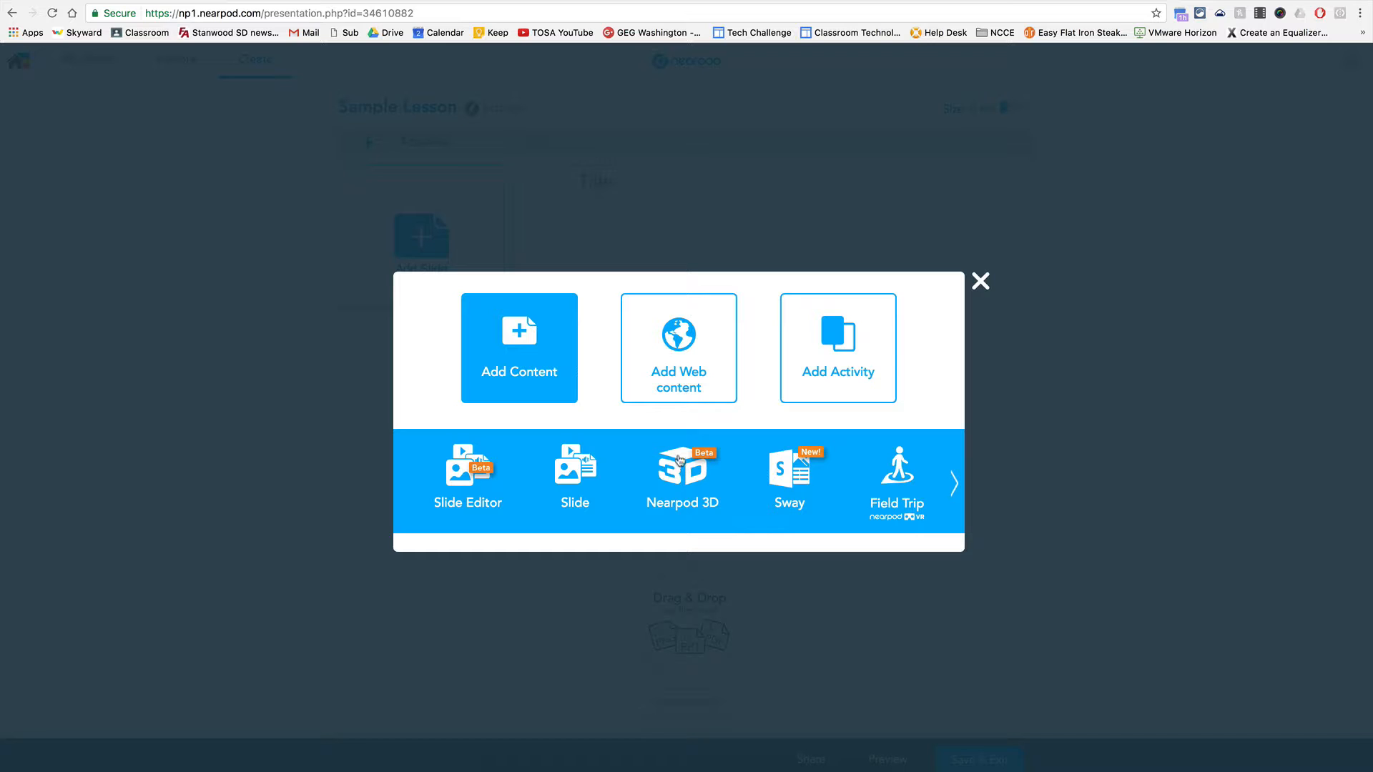
left_click(681, 475)
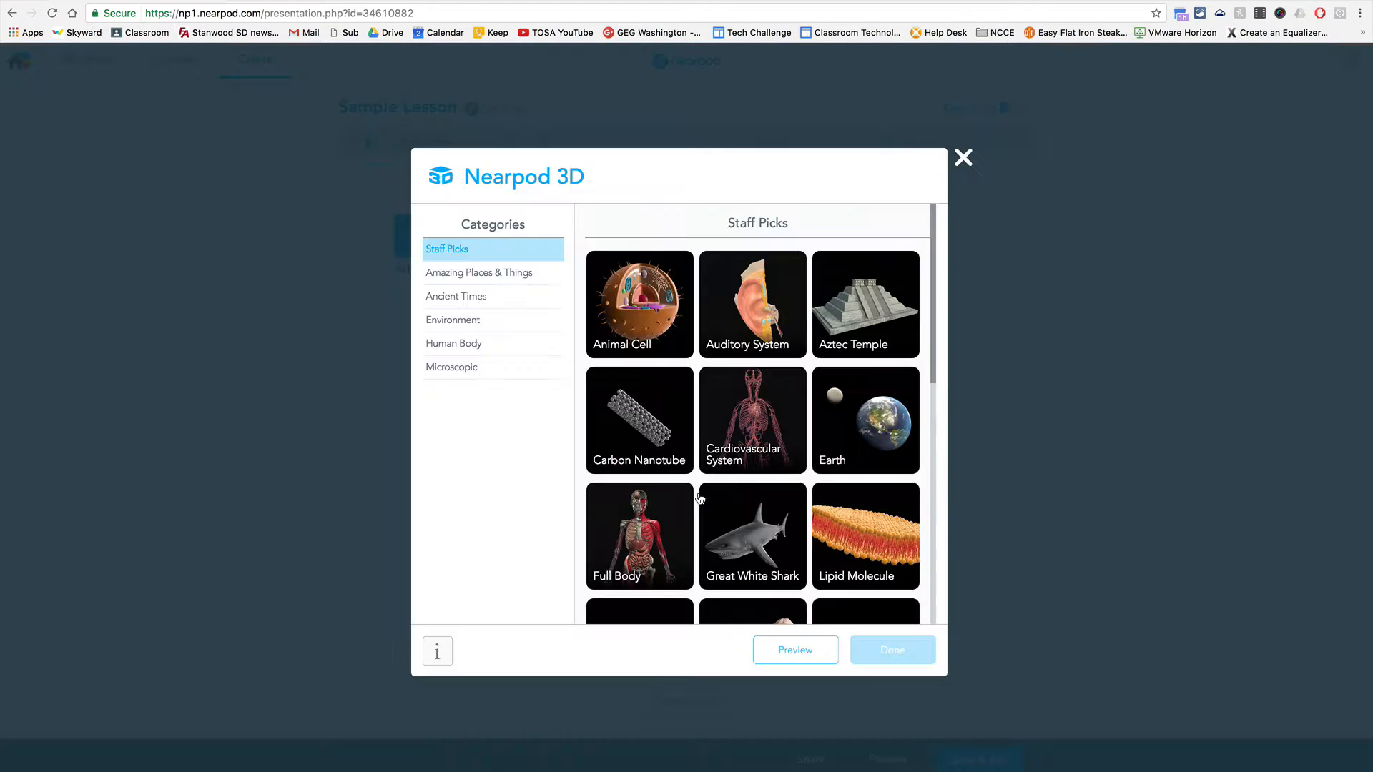
scroll(763, 379, "down", 5)
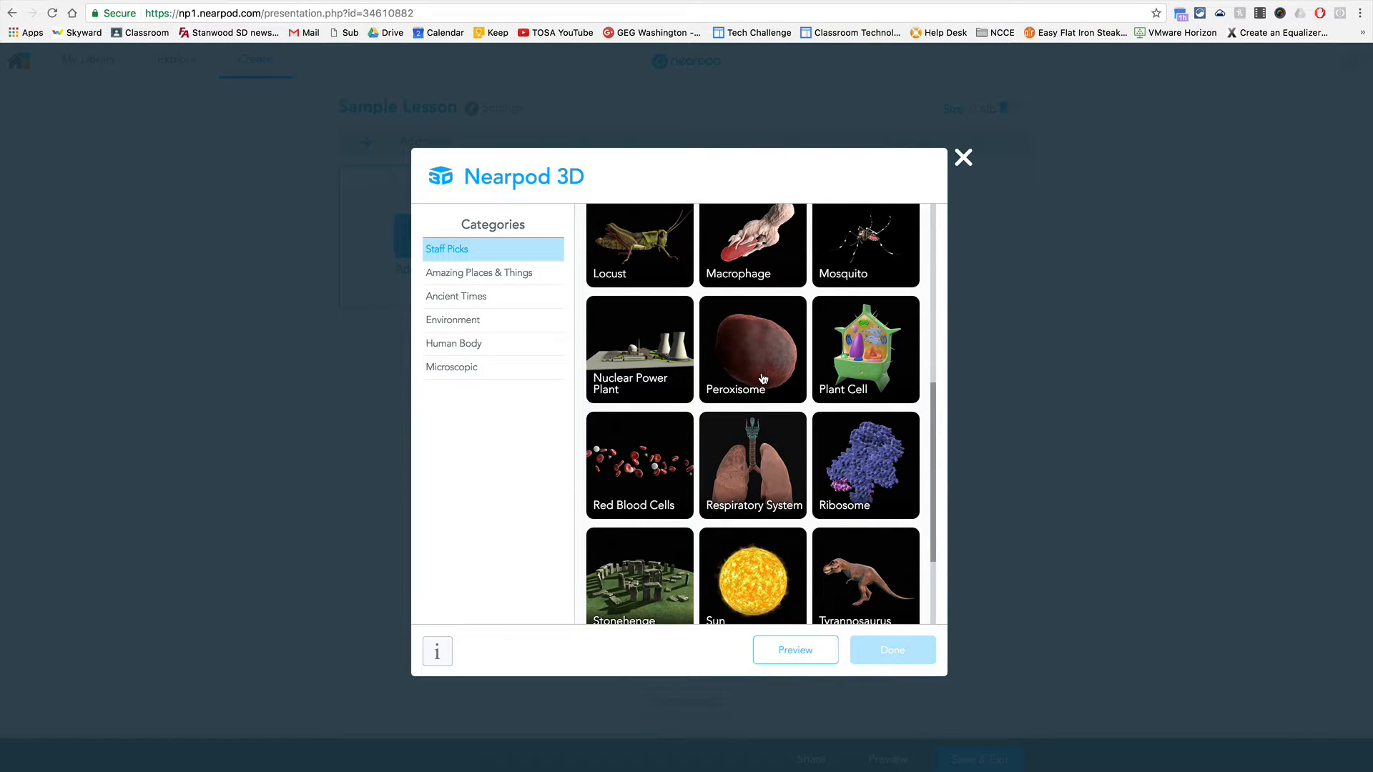
scroll(763, 378, "down", 3)
scroll(763, 379, "up", 10)
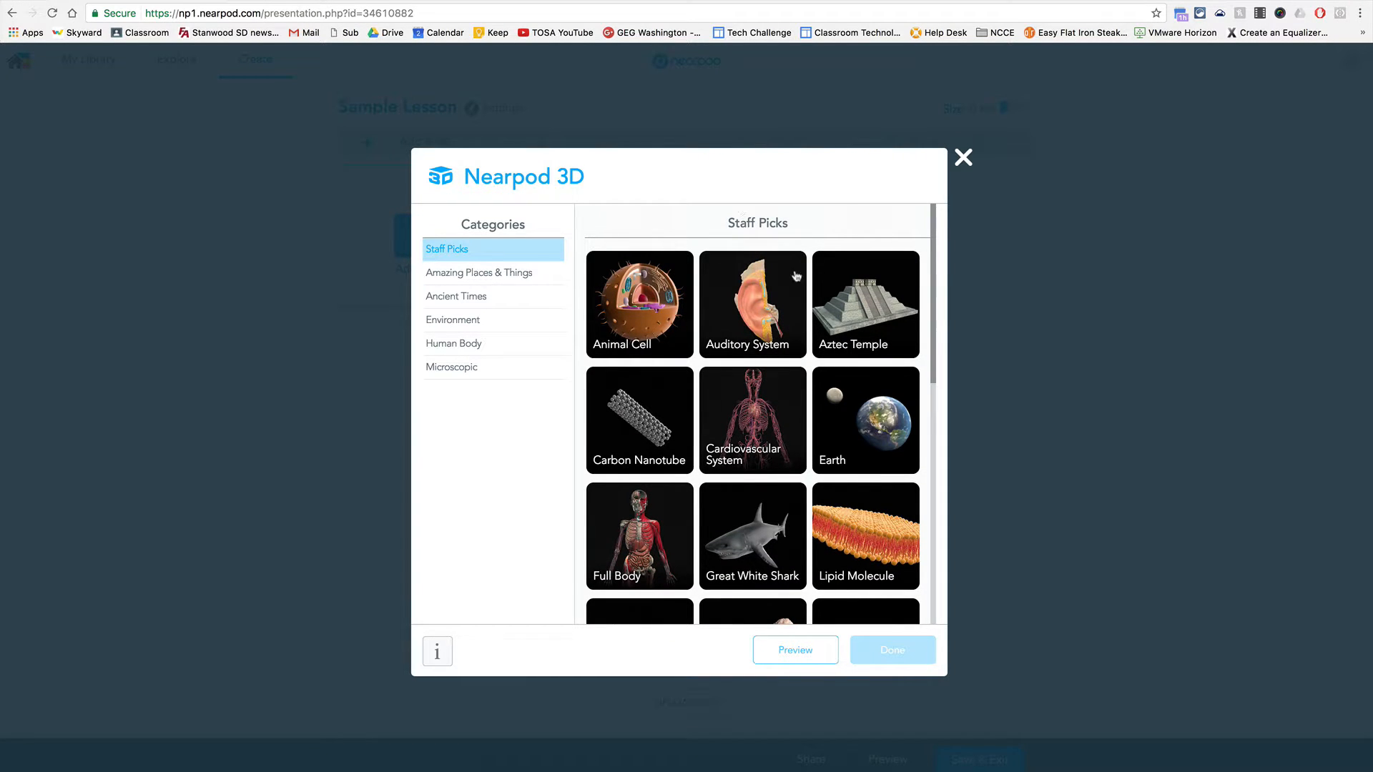
left_click(964, 158)
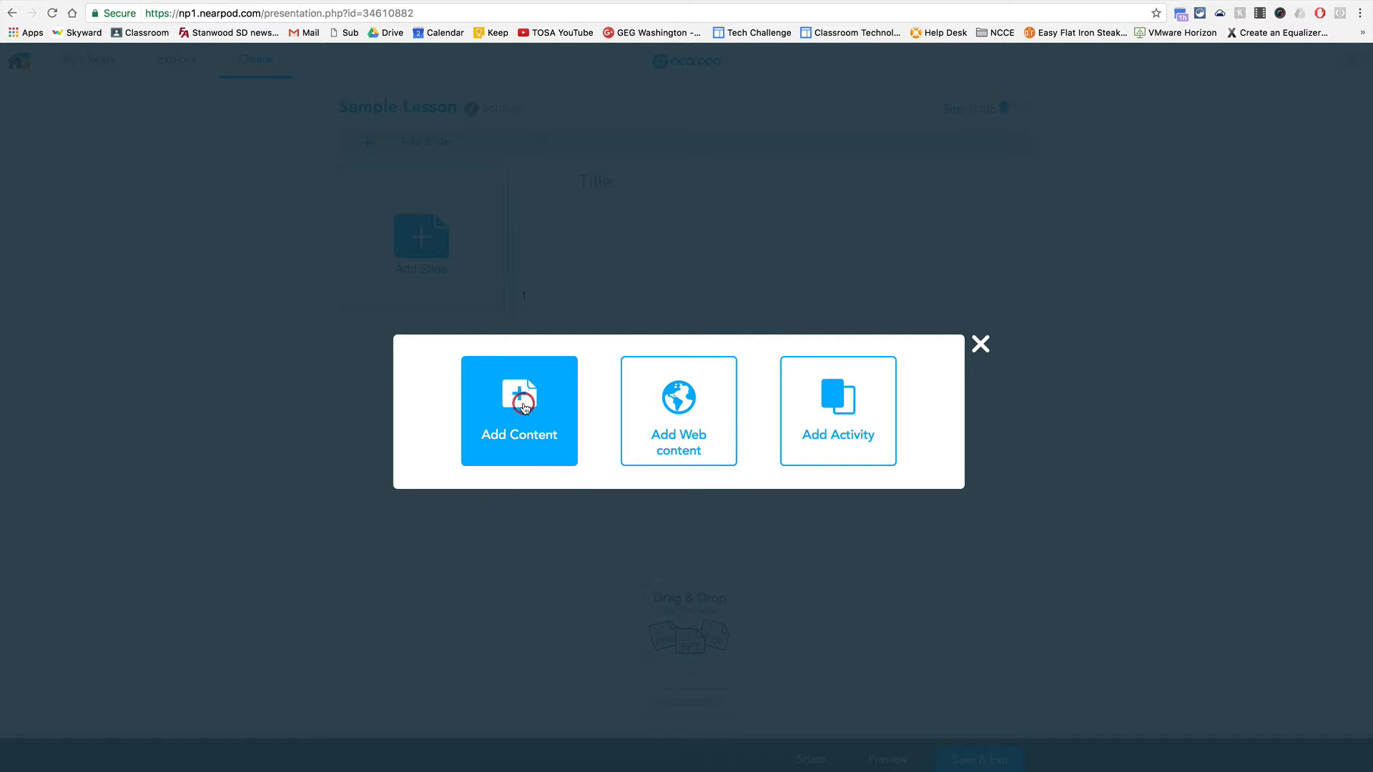
Look through all the available content types and the web page form, then close the form without entering a URL.
left_click(521, 393)
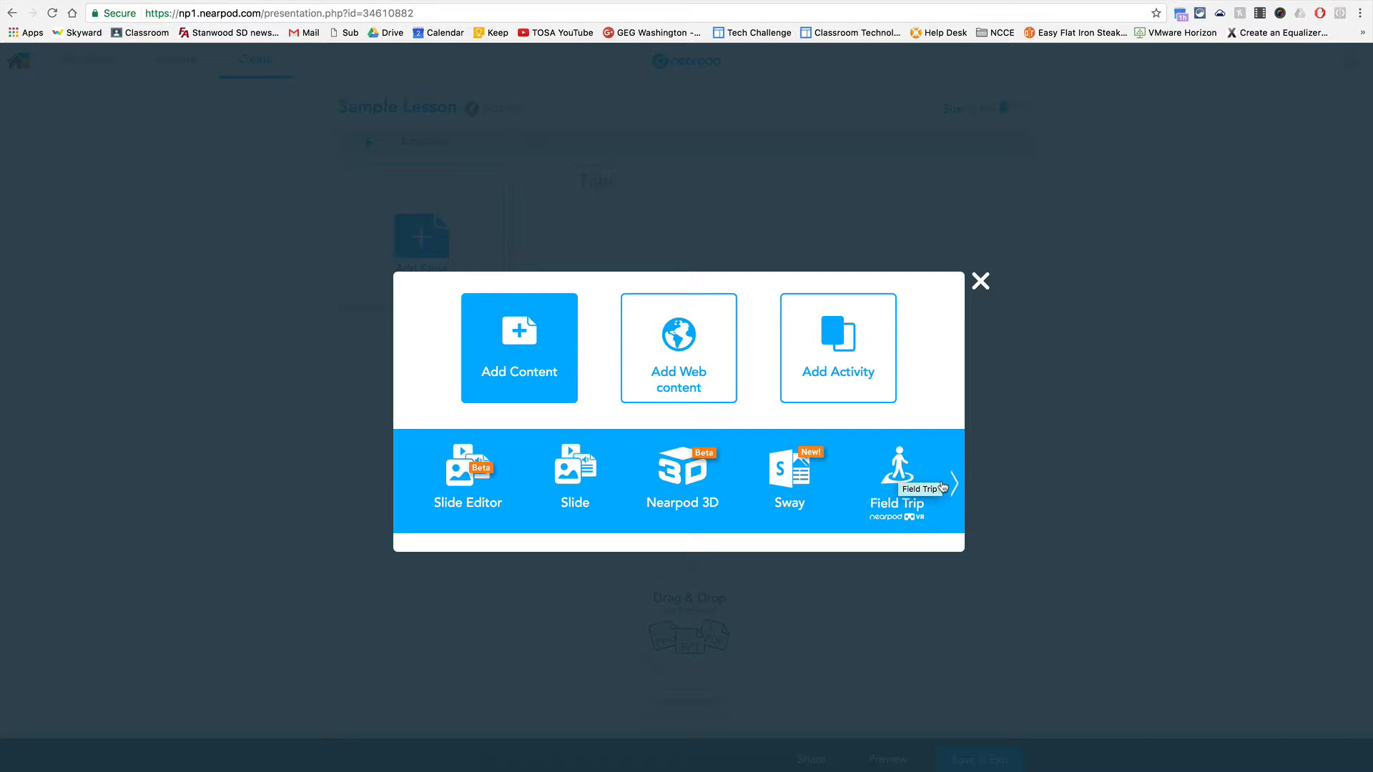
left_click(955, 486)
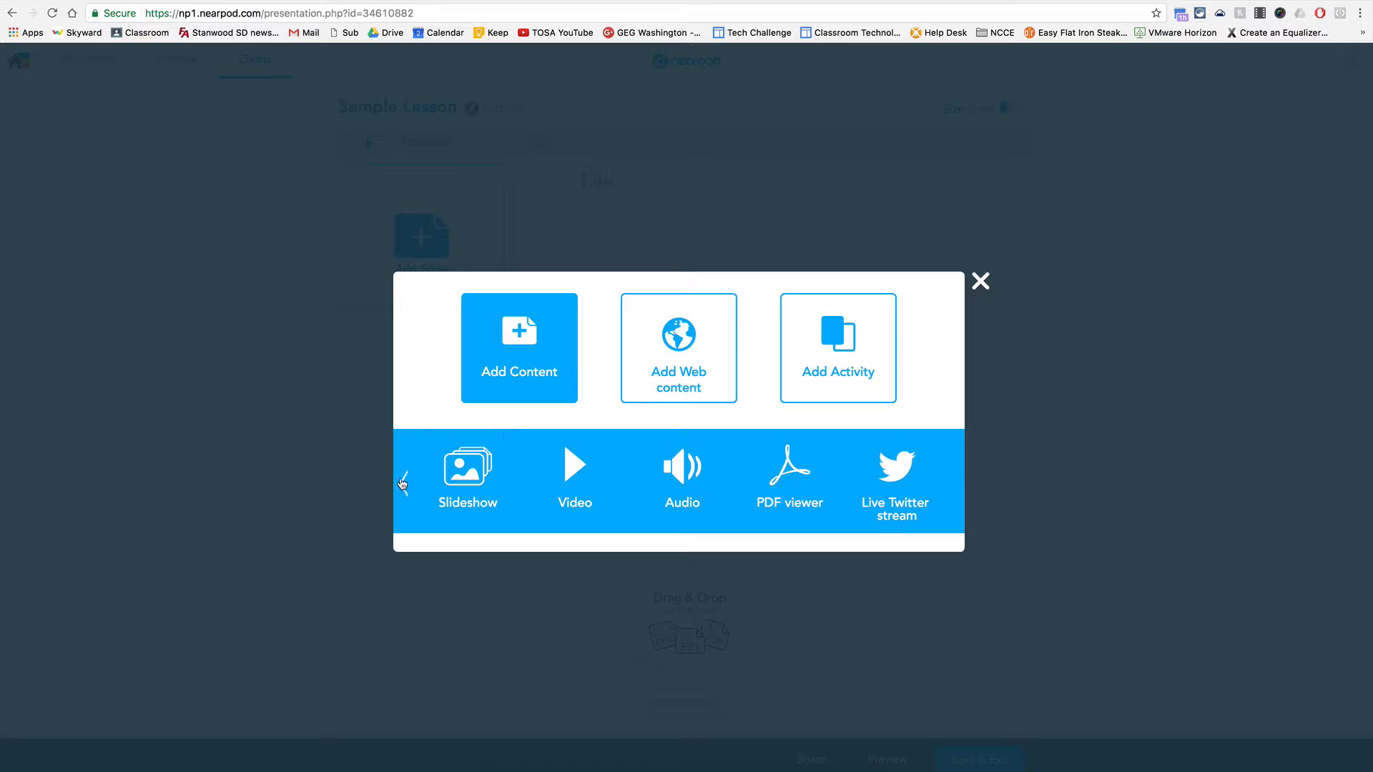
left_click(403, 483)
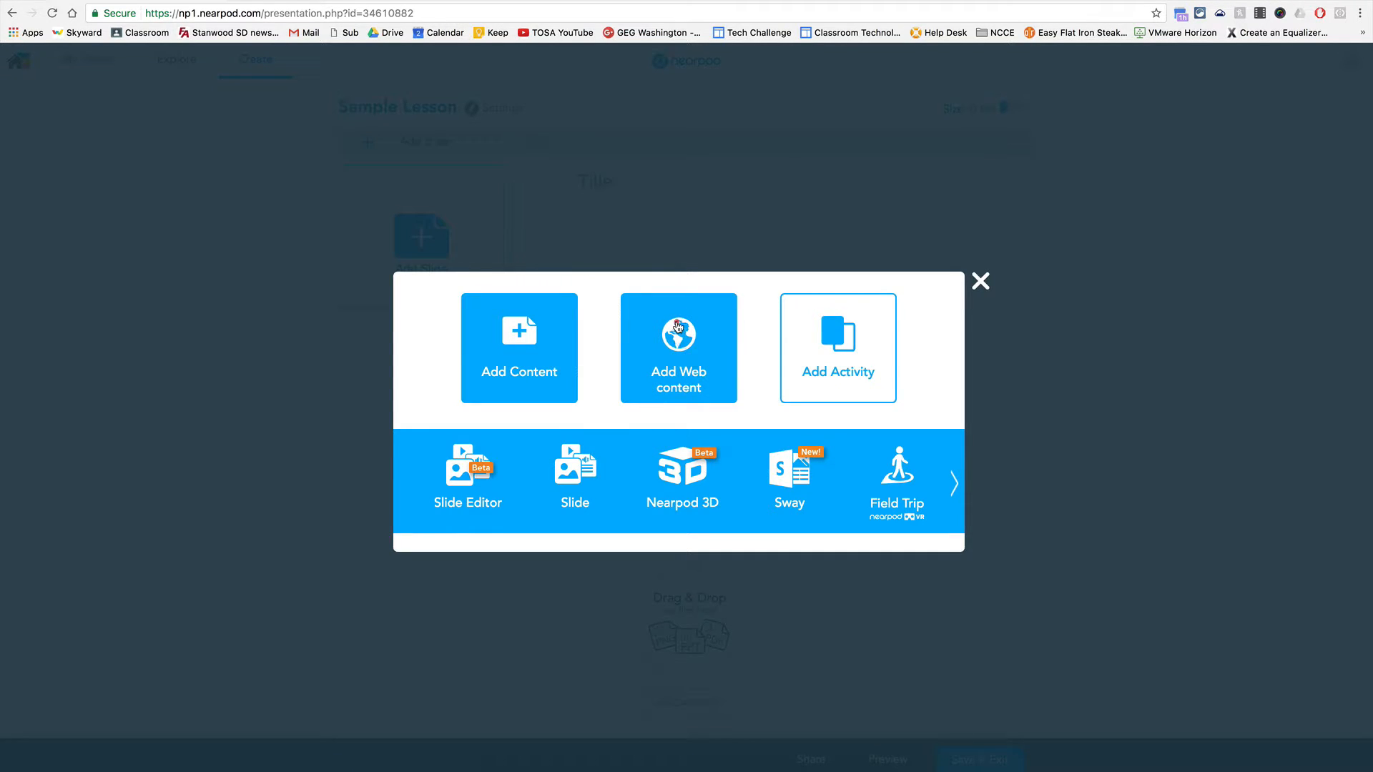
left_click(676, 326)
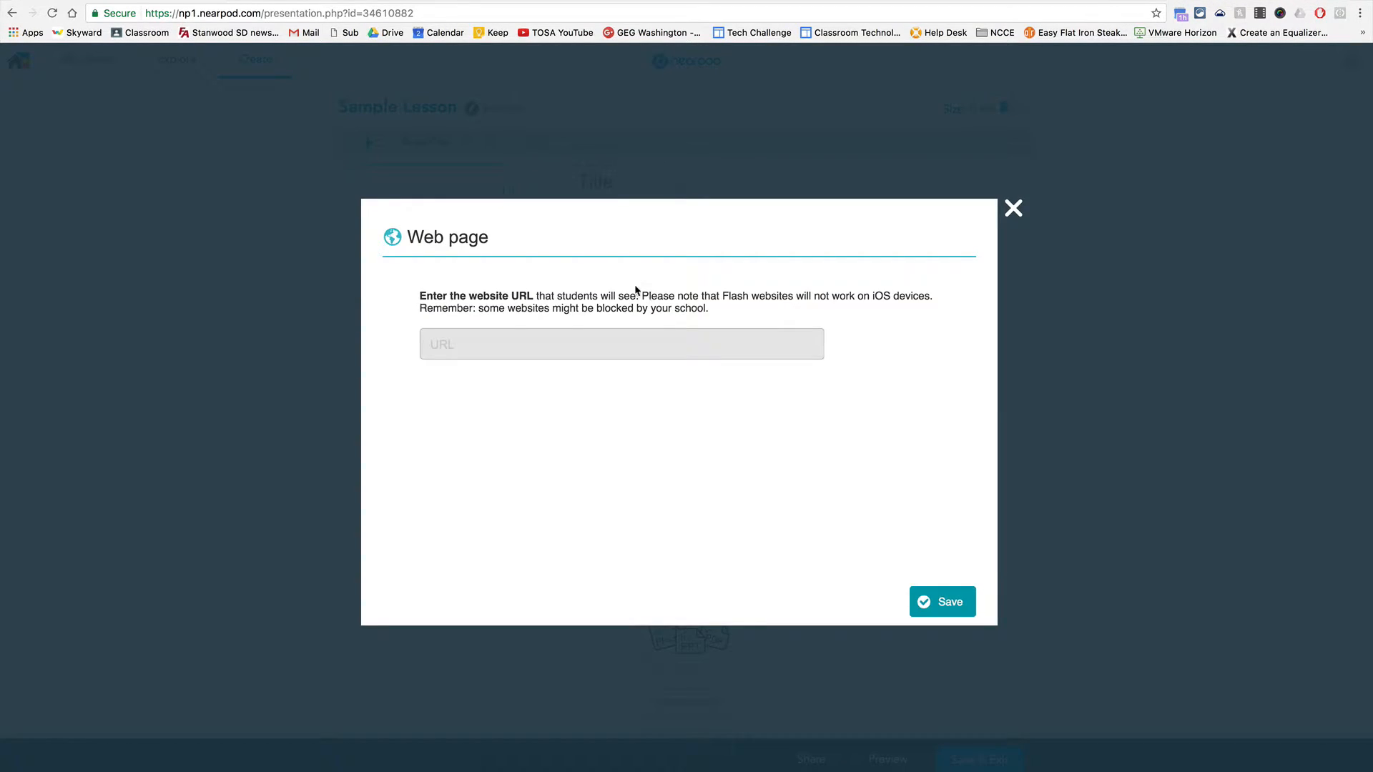
left_click(1014, 208)
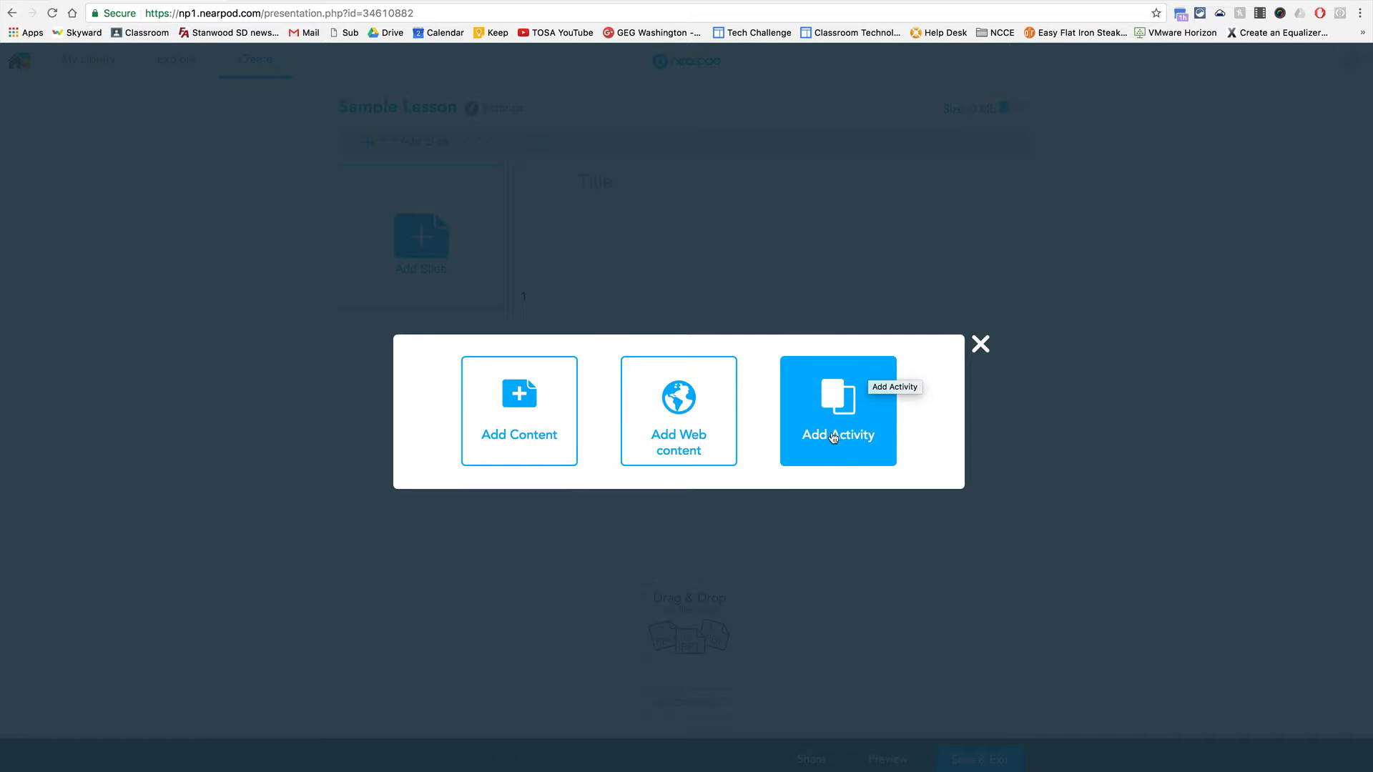
Add an open ended question activity asking "How was your summer?" and save it.
left_click(843, 406)
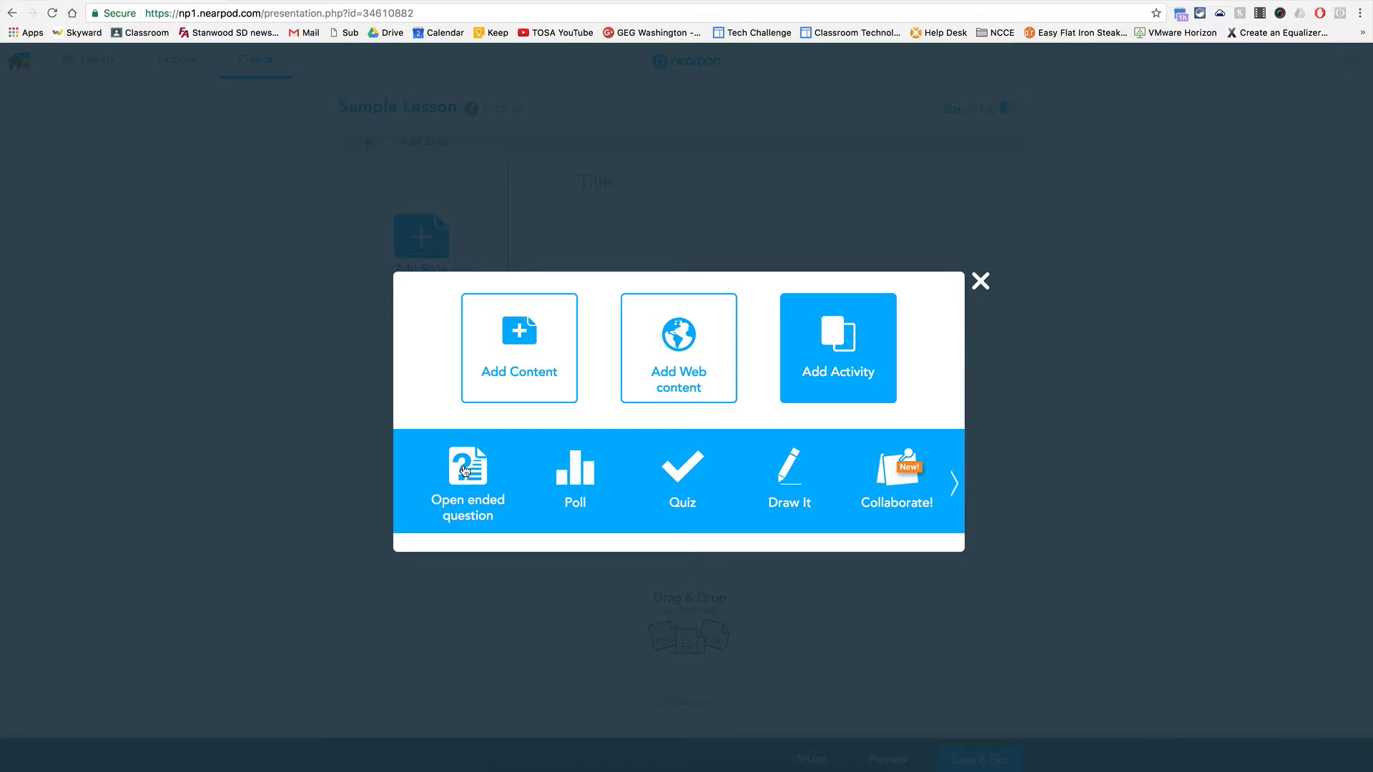
left_click(464, 470)
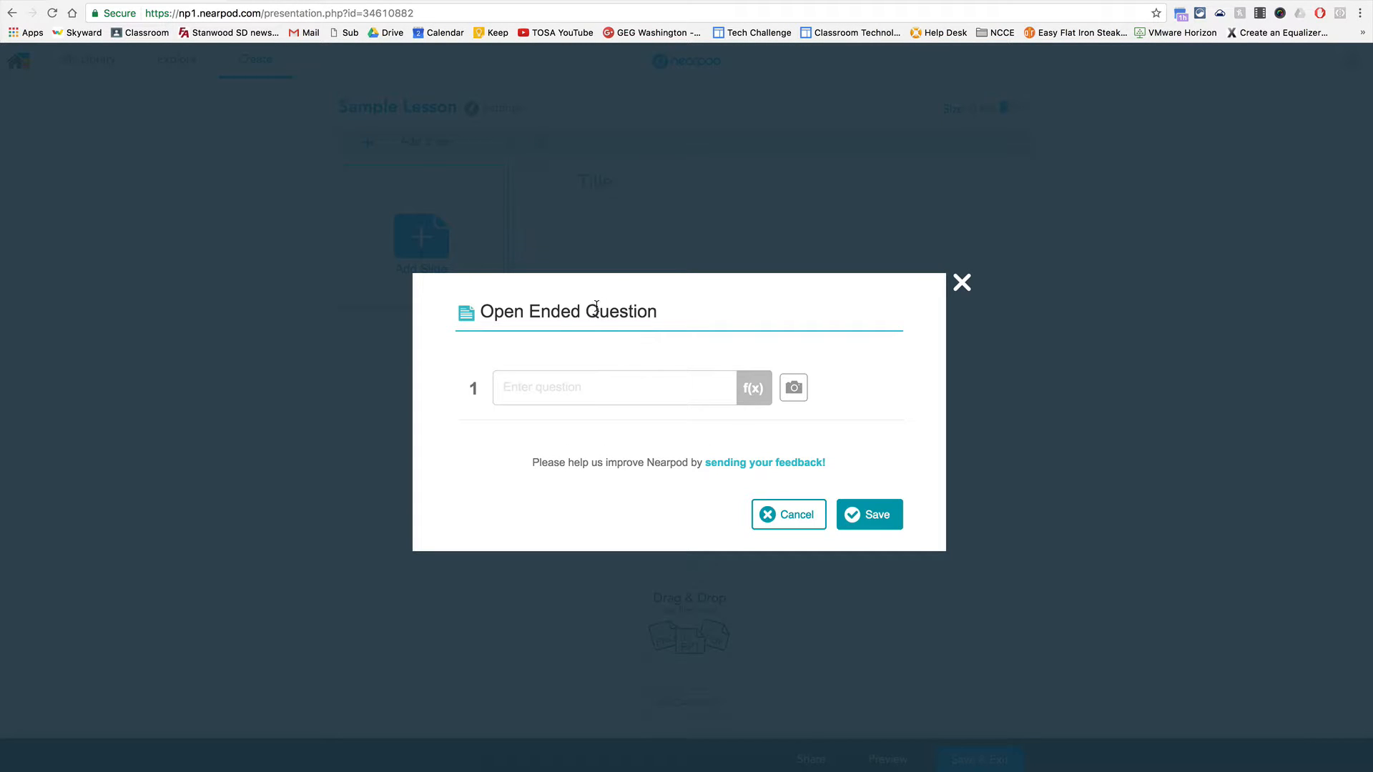
left_click(538, 384)
type("Ho")
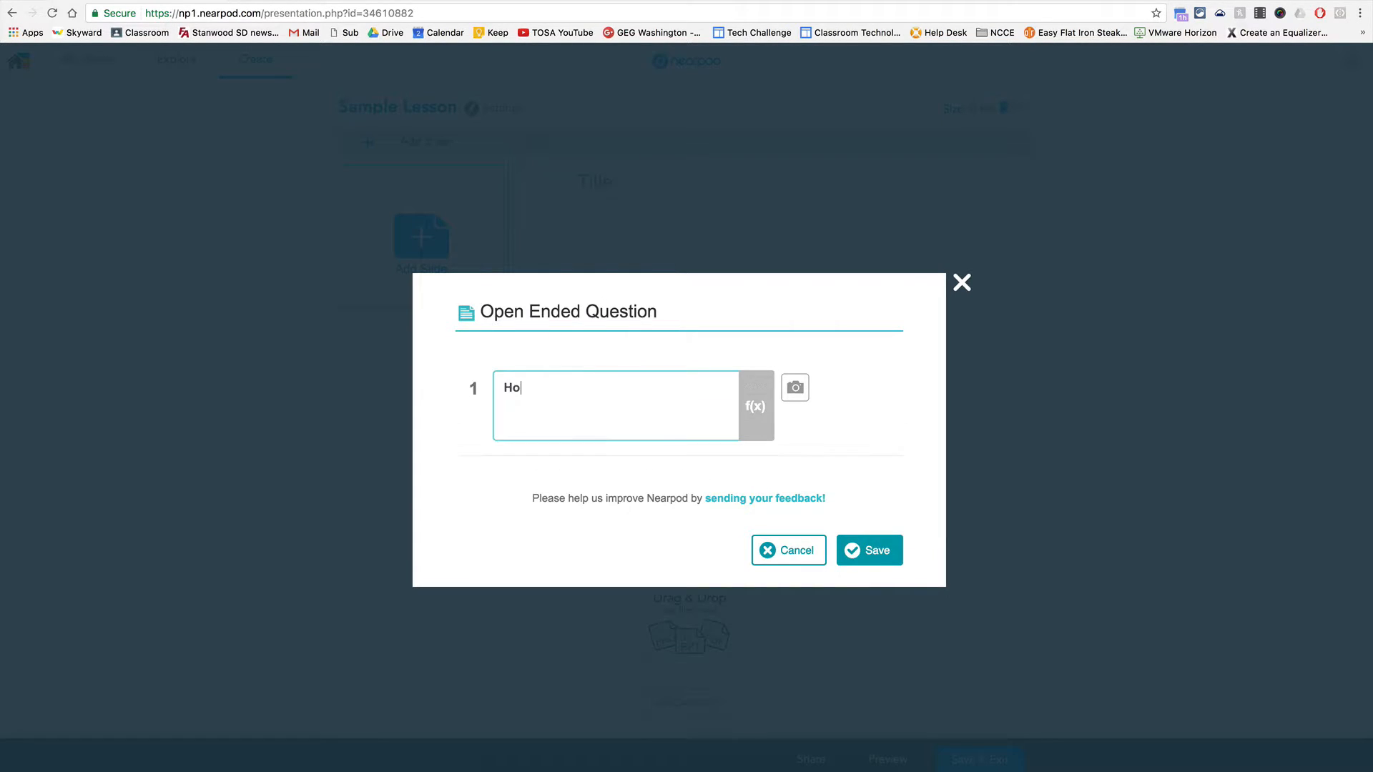
type("w was your summer?")
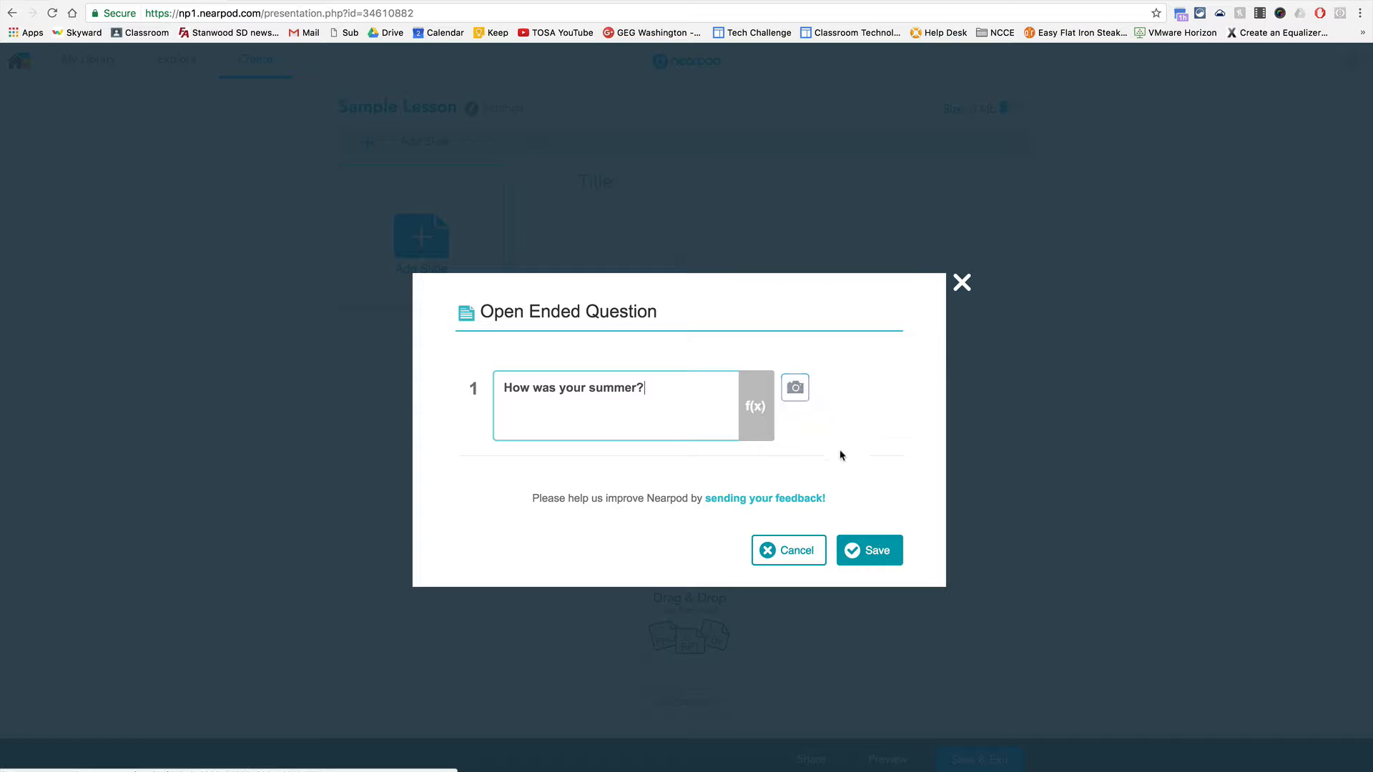
left_click(863, 550)
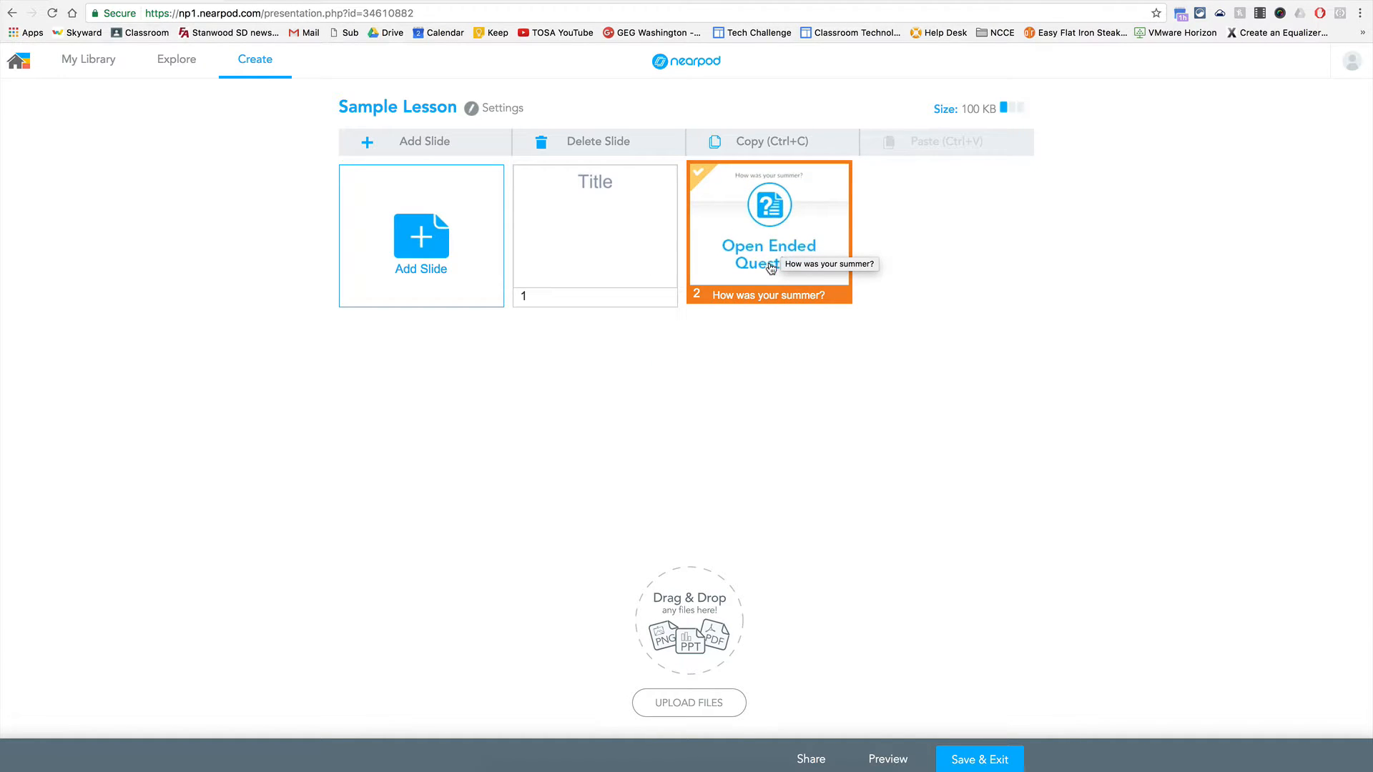
Add a poll activity asking "Favorite food?" with the answers Nachos, Candy and Hamburgers, and save it.
left_click(438, 246)
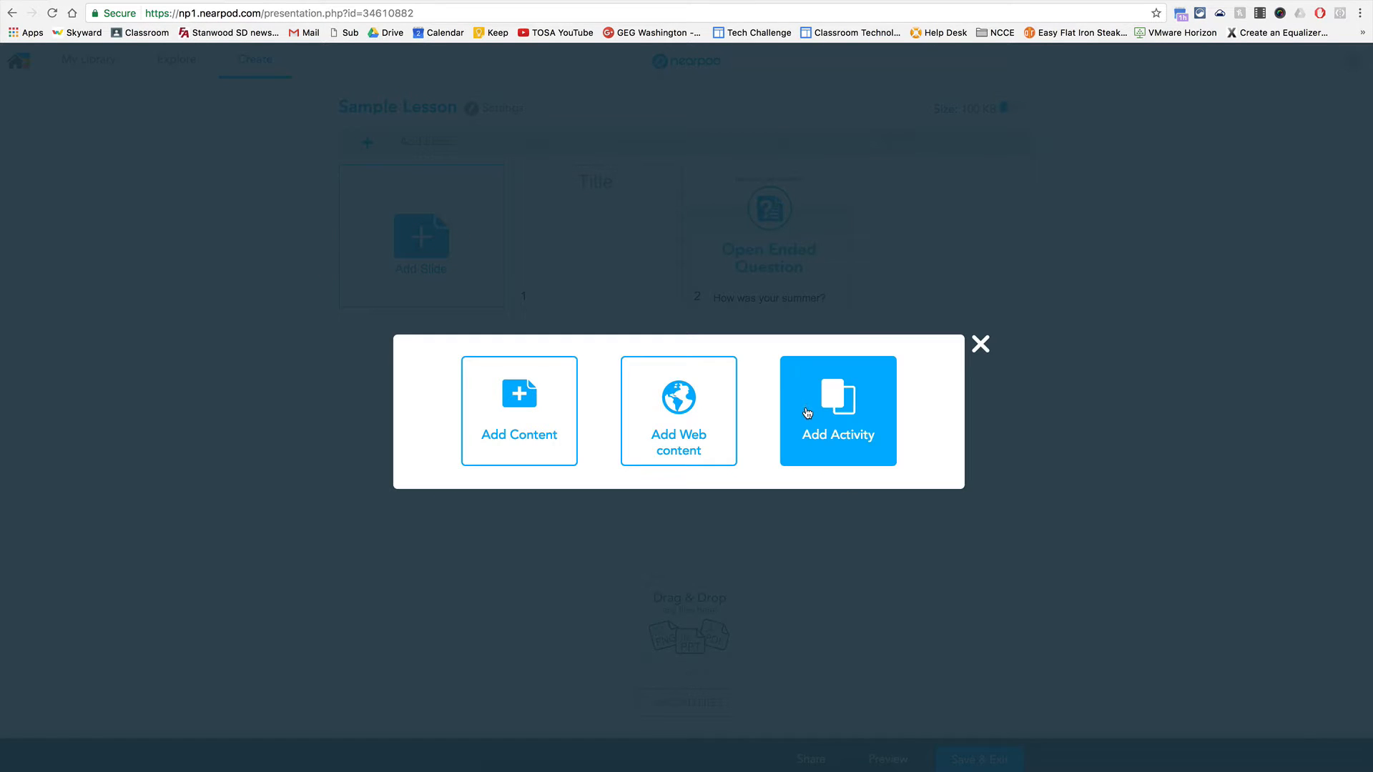
left_click(802, 405)
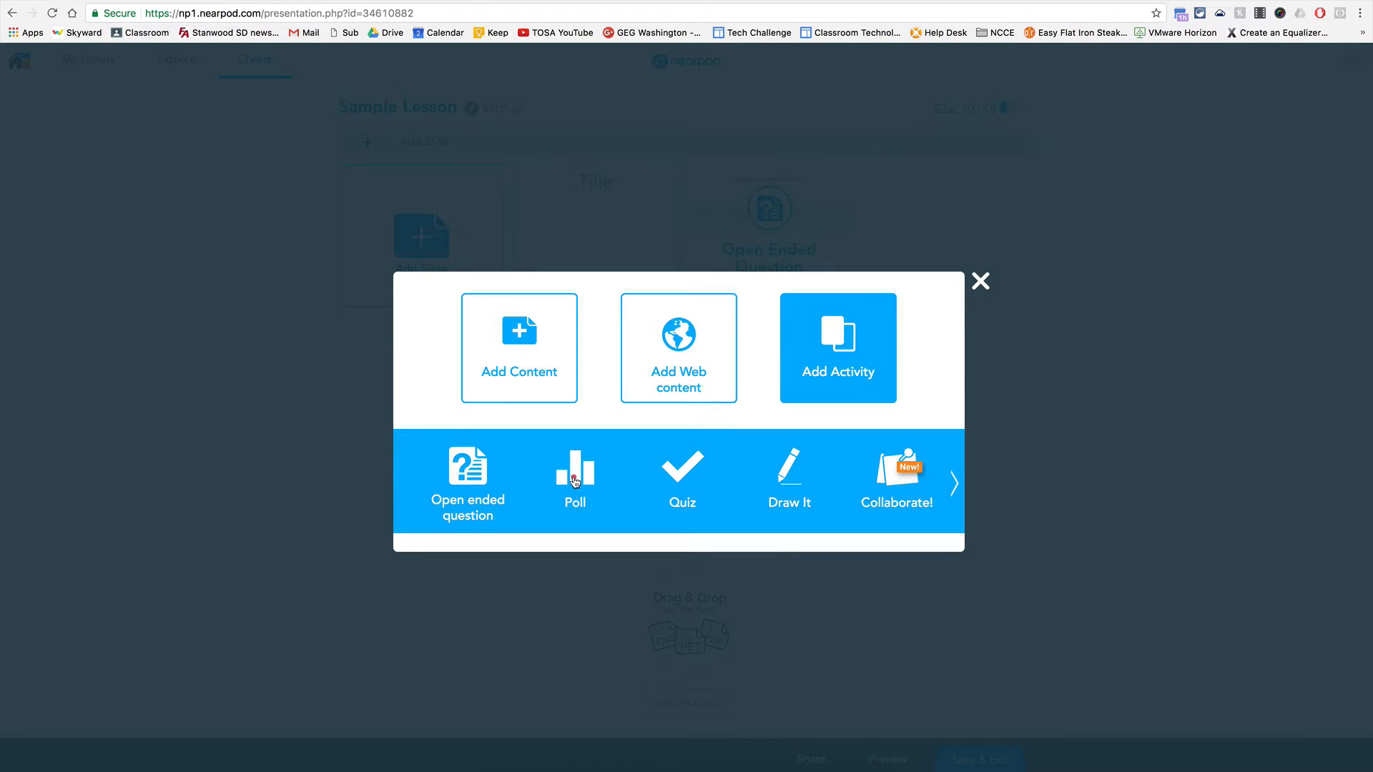
left_click(574, 478)
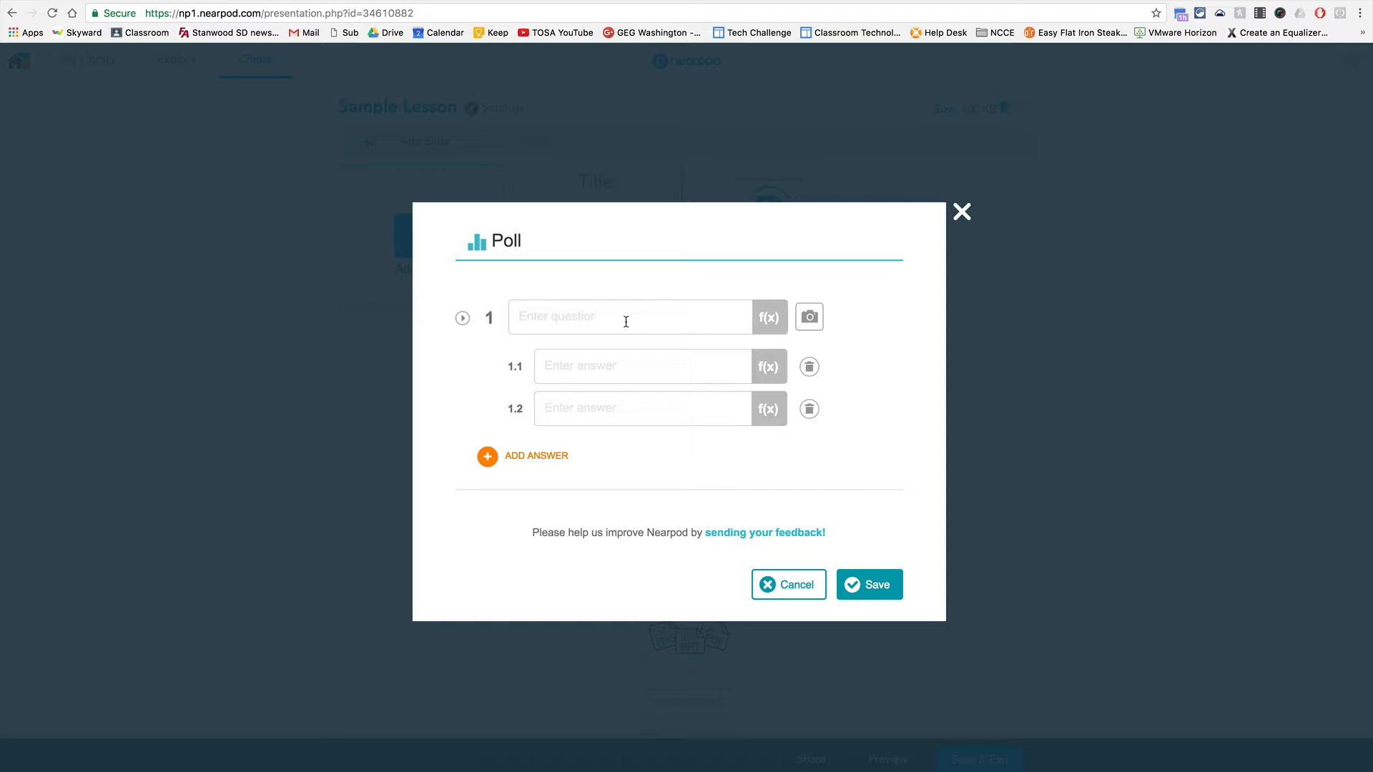
left_click(626, 322)
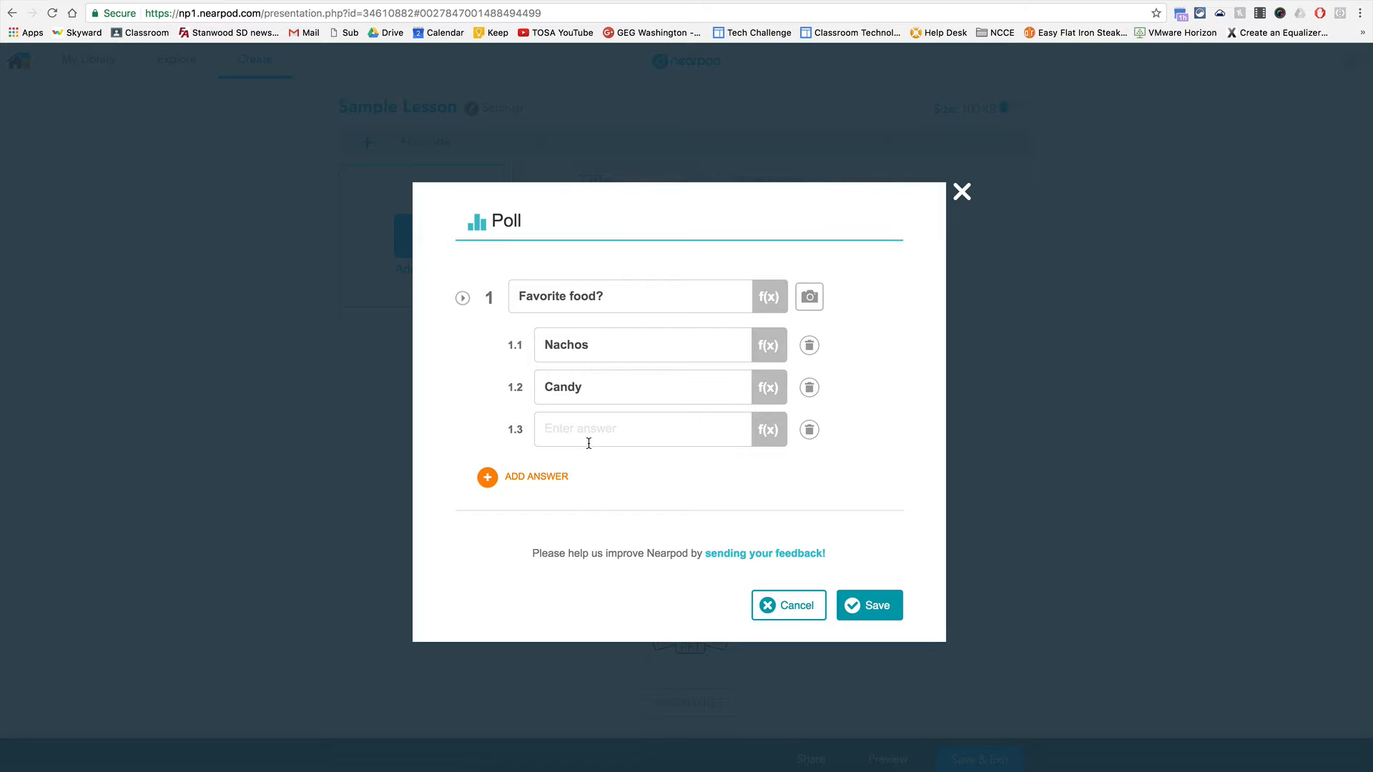
left_click(583, 435)
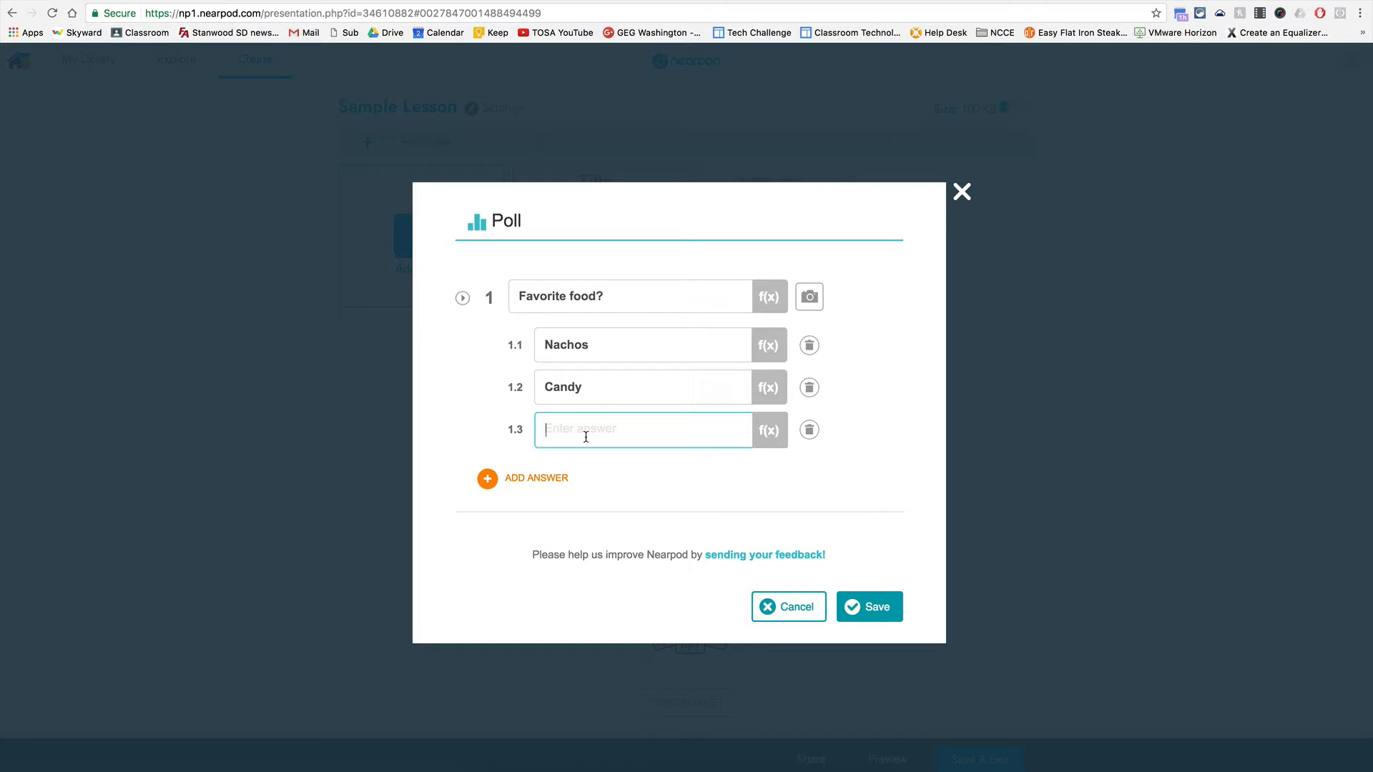
type("Hamburgers")
left_click(875, 609)
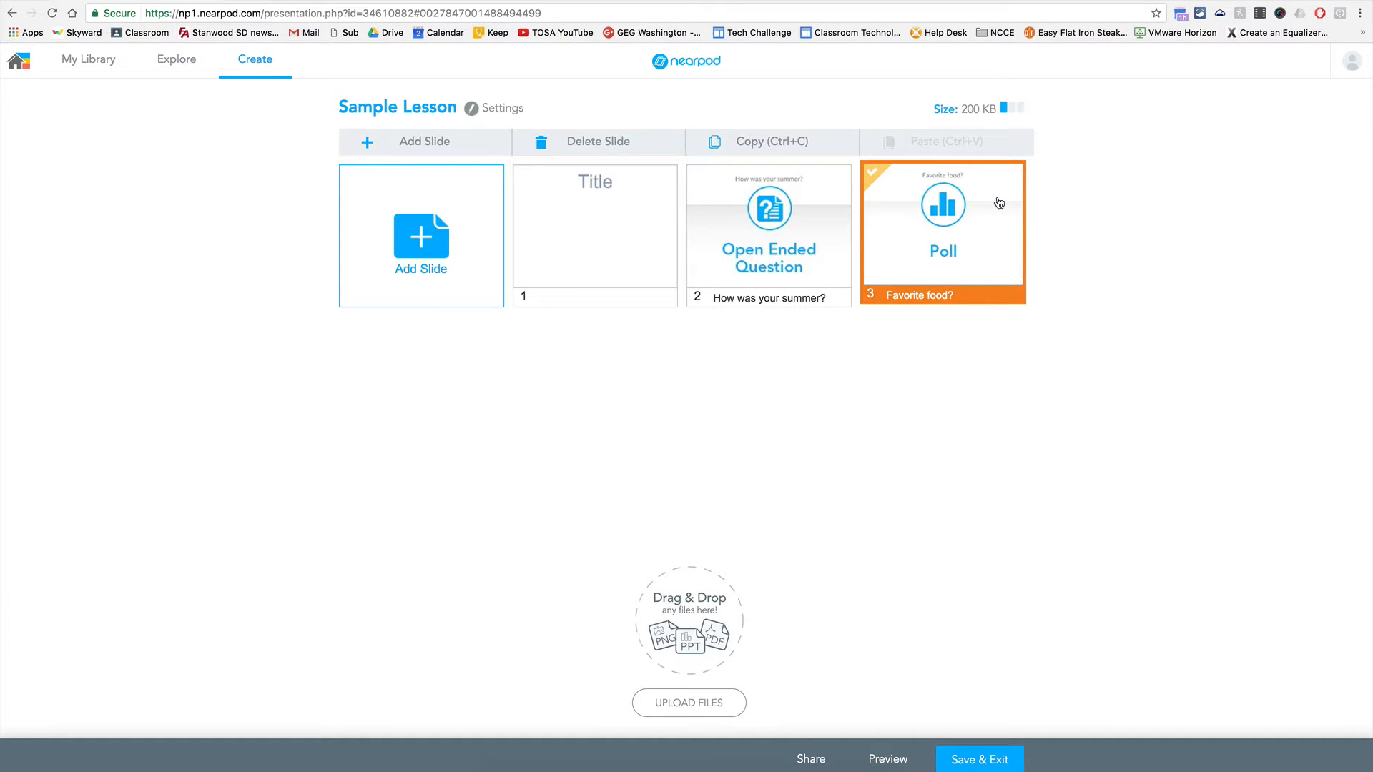
Add a quiz activity with the title "Quiz Title" and enter "Q1" as its first question.
left_click(444, 261)
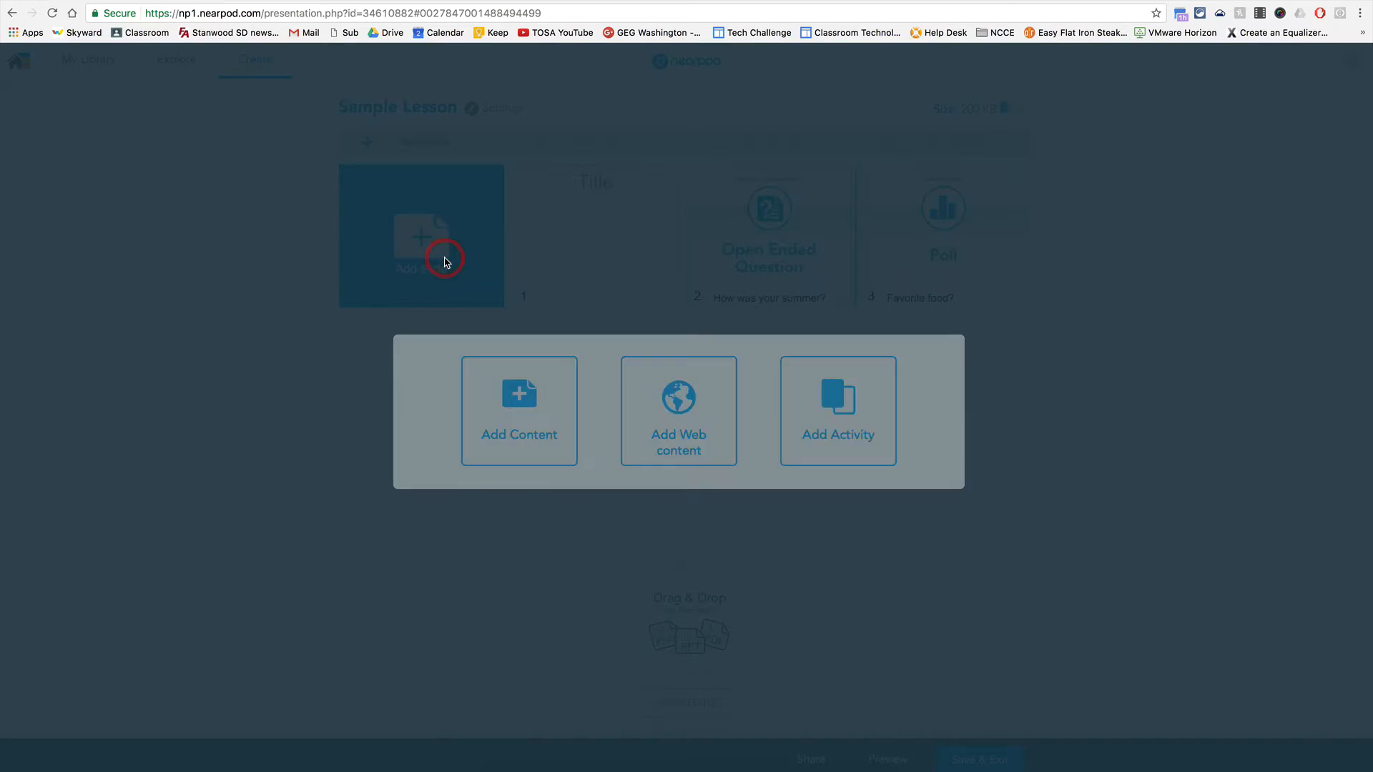
left_click(793, 421)
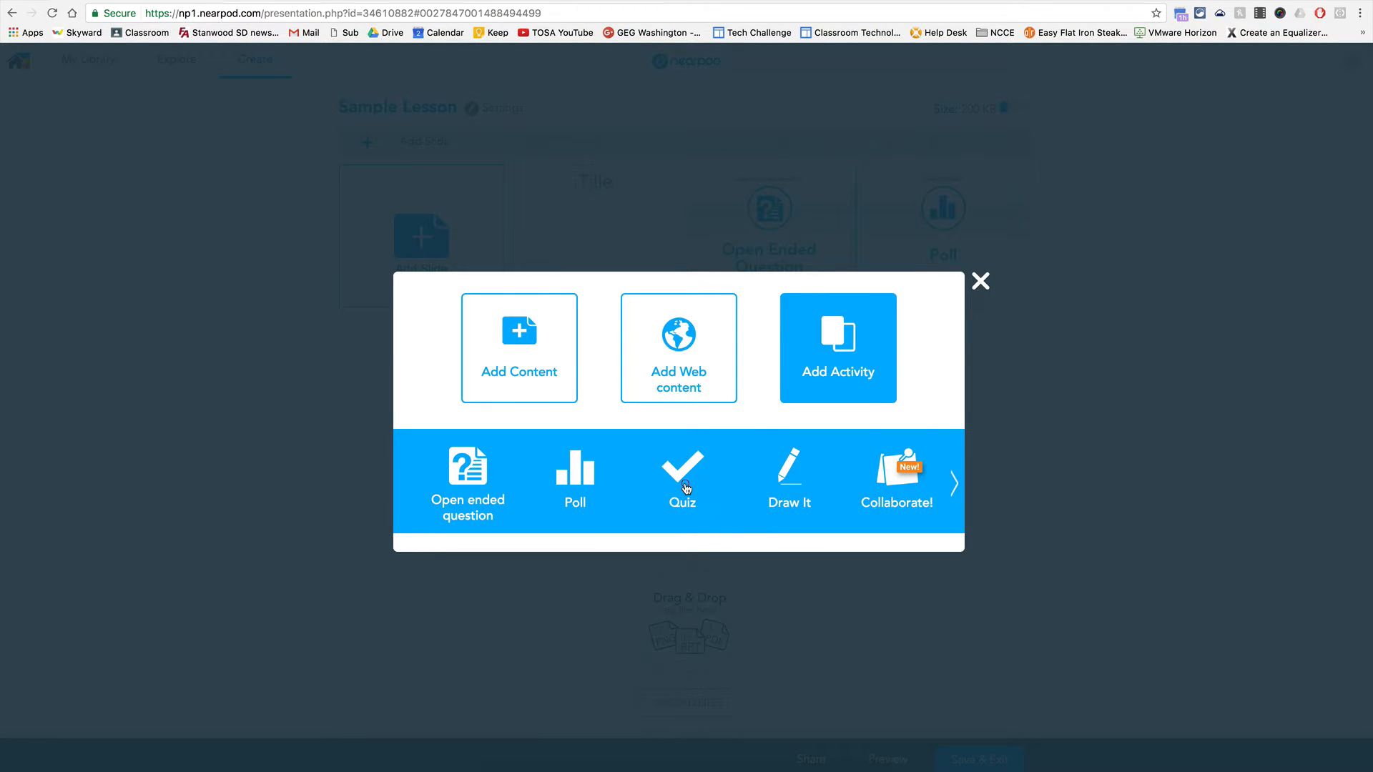
left_click(686, 488)
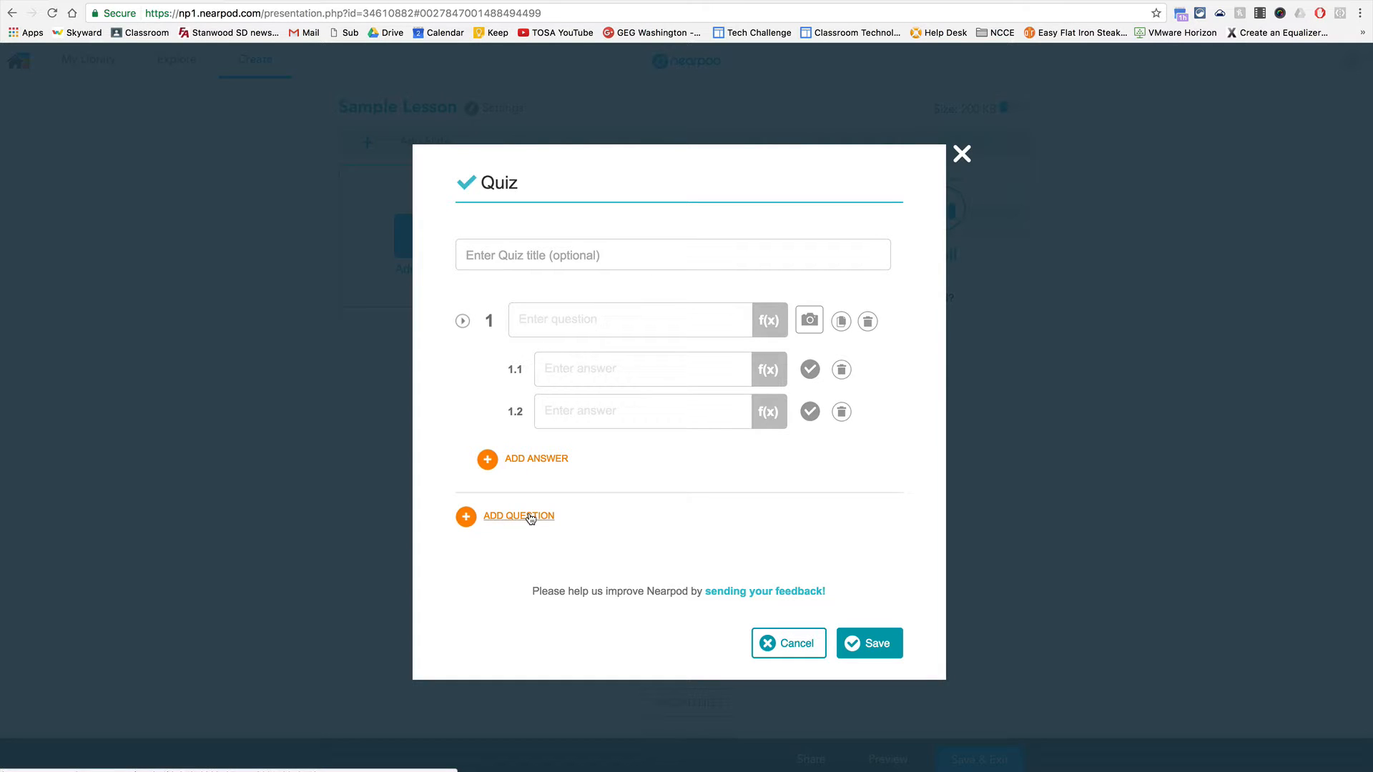
left_click(534, 257)
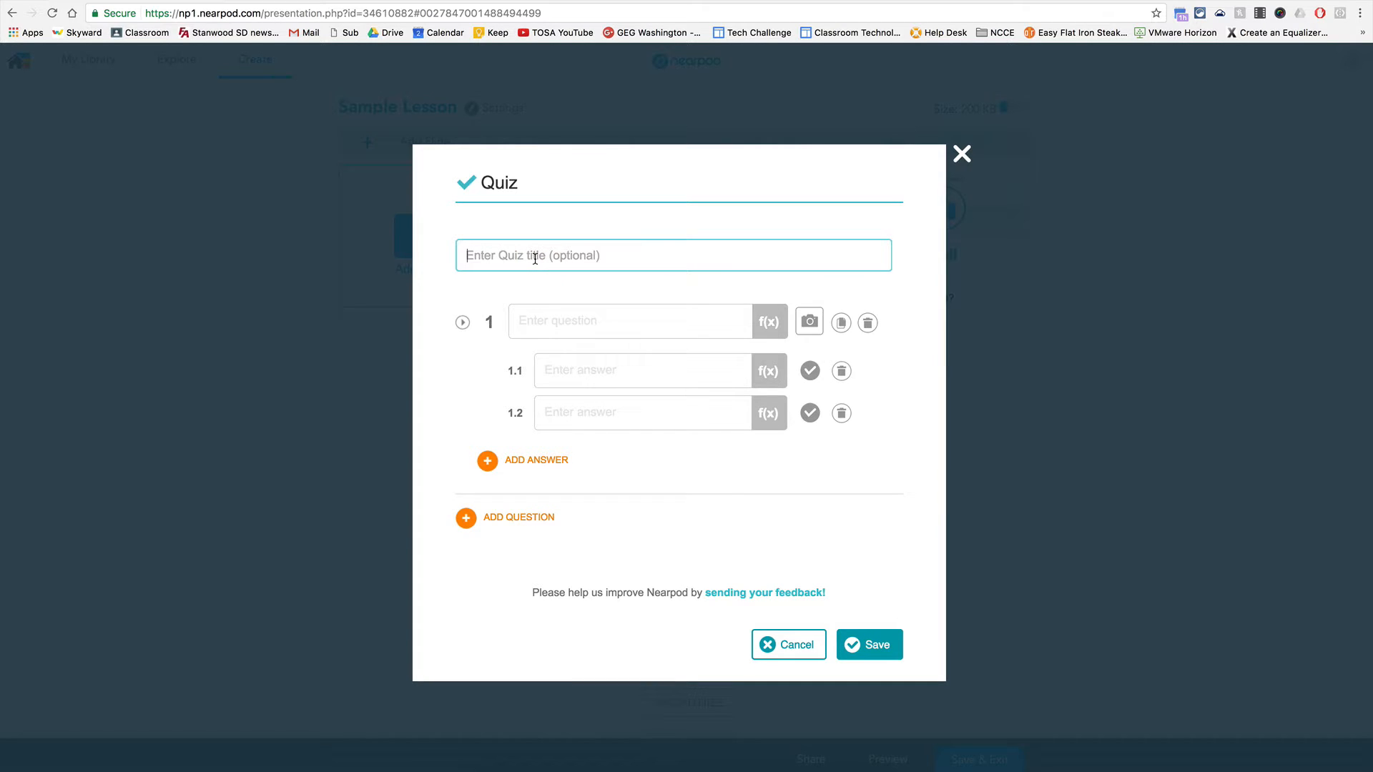
type("Quiz Title")
left_click(562, 315)
type("Q1")
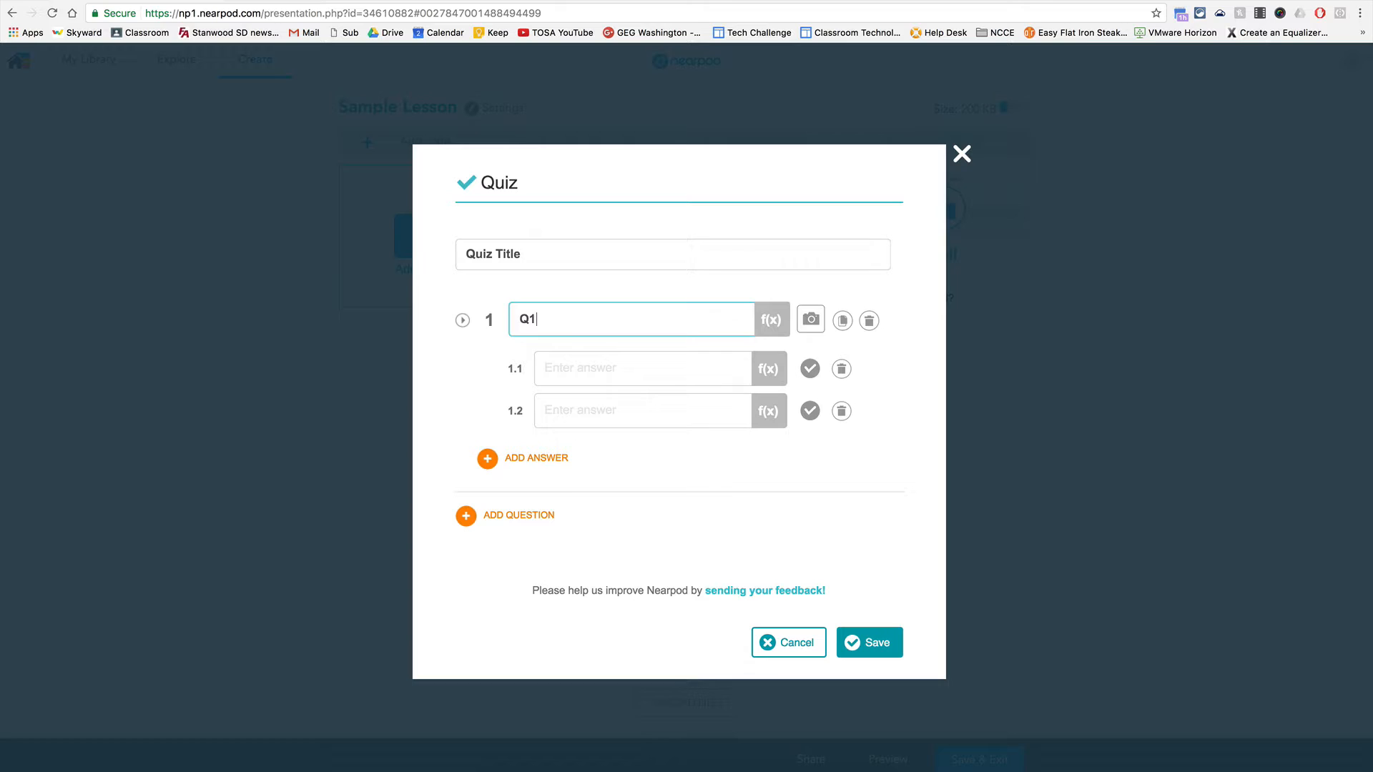
Give the first quiz question four answers: A1, A2, A3 and A4.
left_click(591, 369)
type("A1")
left_click(572, 409)
type("A2")
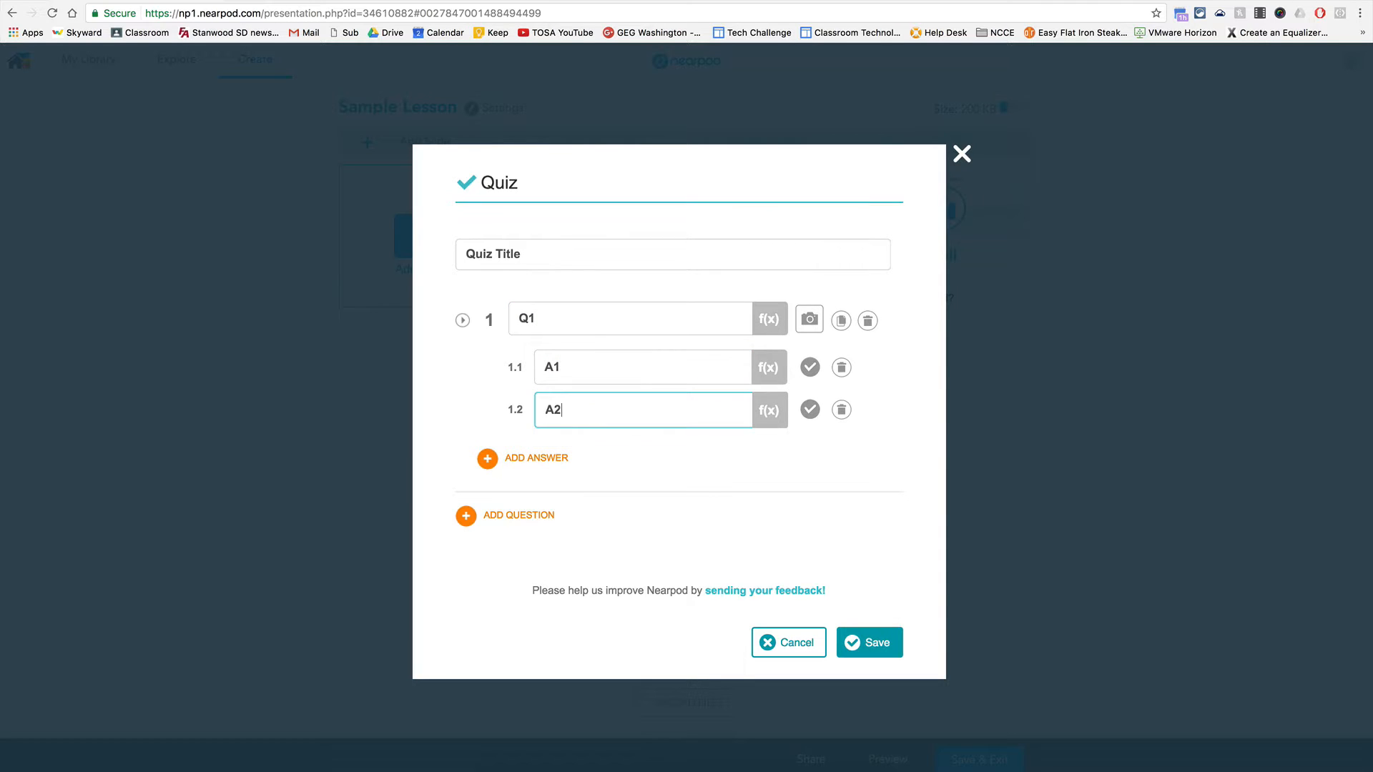
left_click(538, 458)
left_click(551, 451)
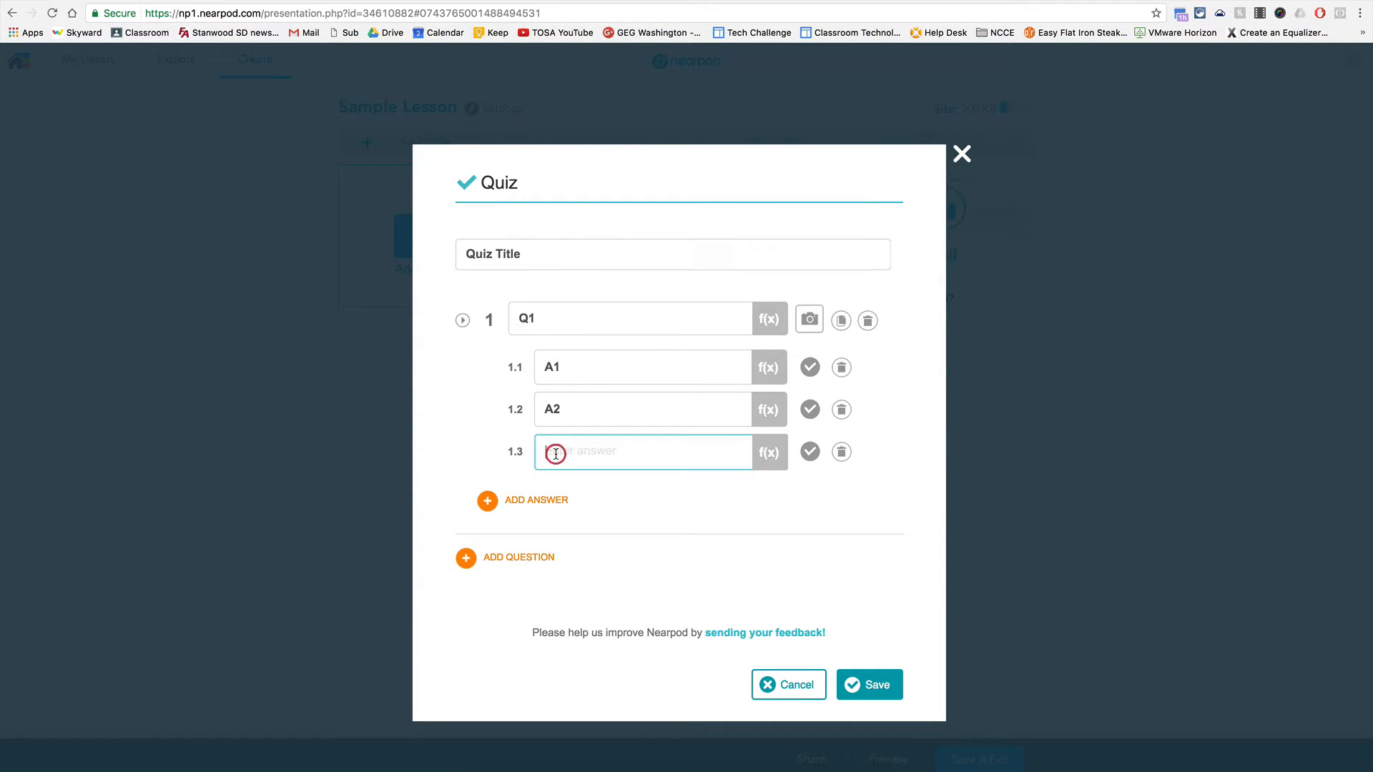
type("A3")
left_click(527, 500)
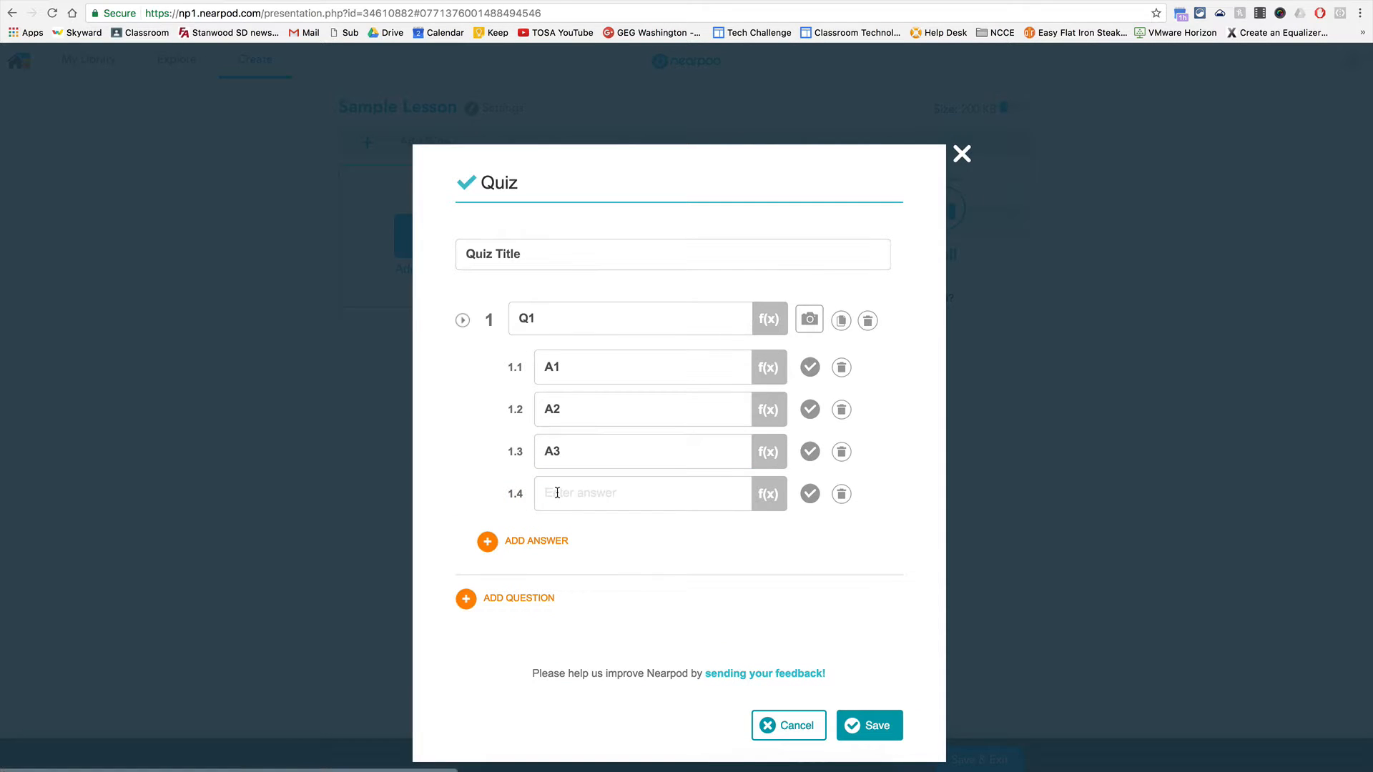
left_click(552, 493)
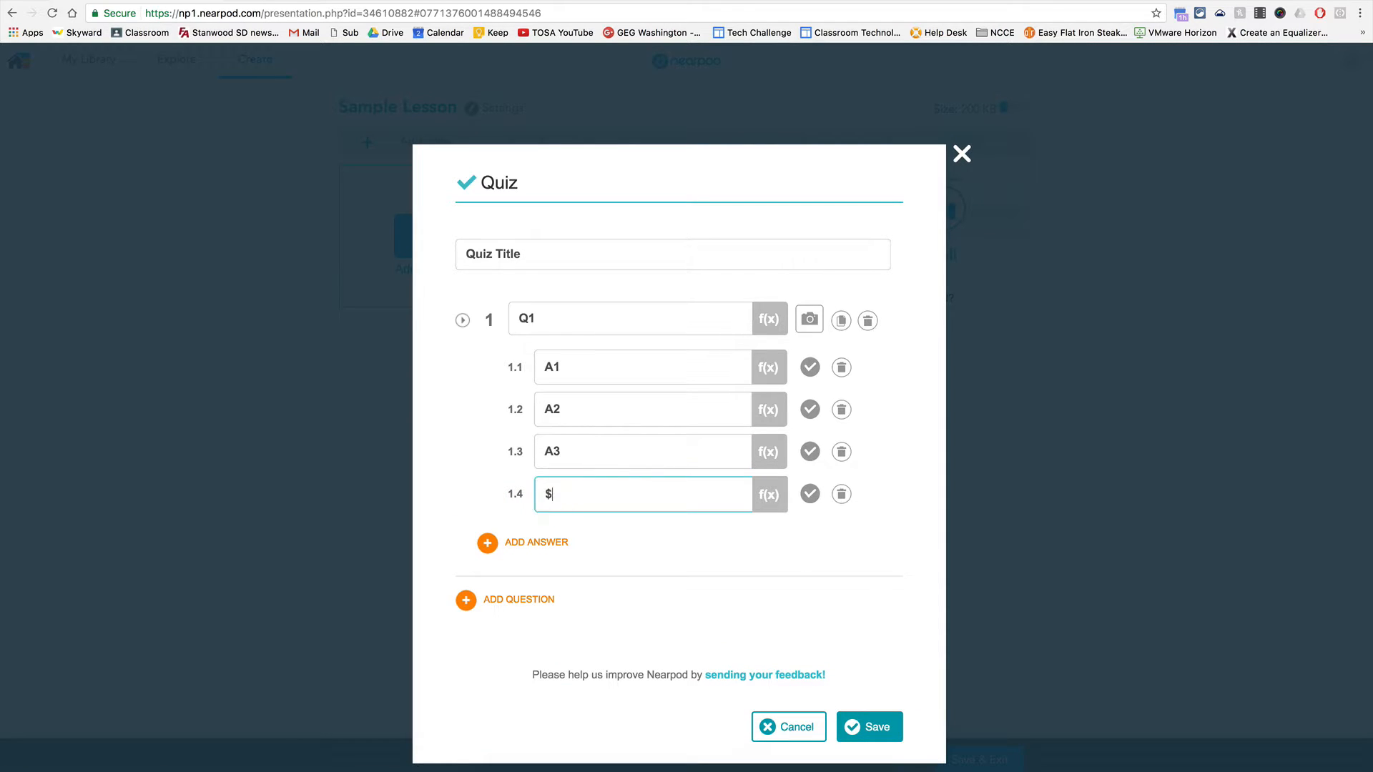
type("A4")
Mark A2 as the only correct answer of the first question.
left_click(810, 451)
left_click(806, 412)
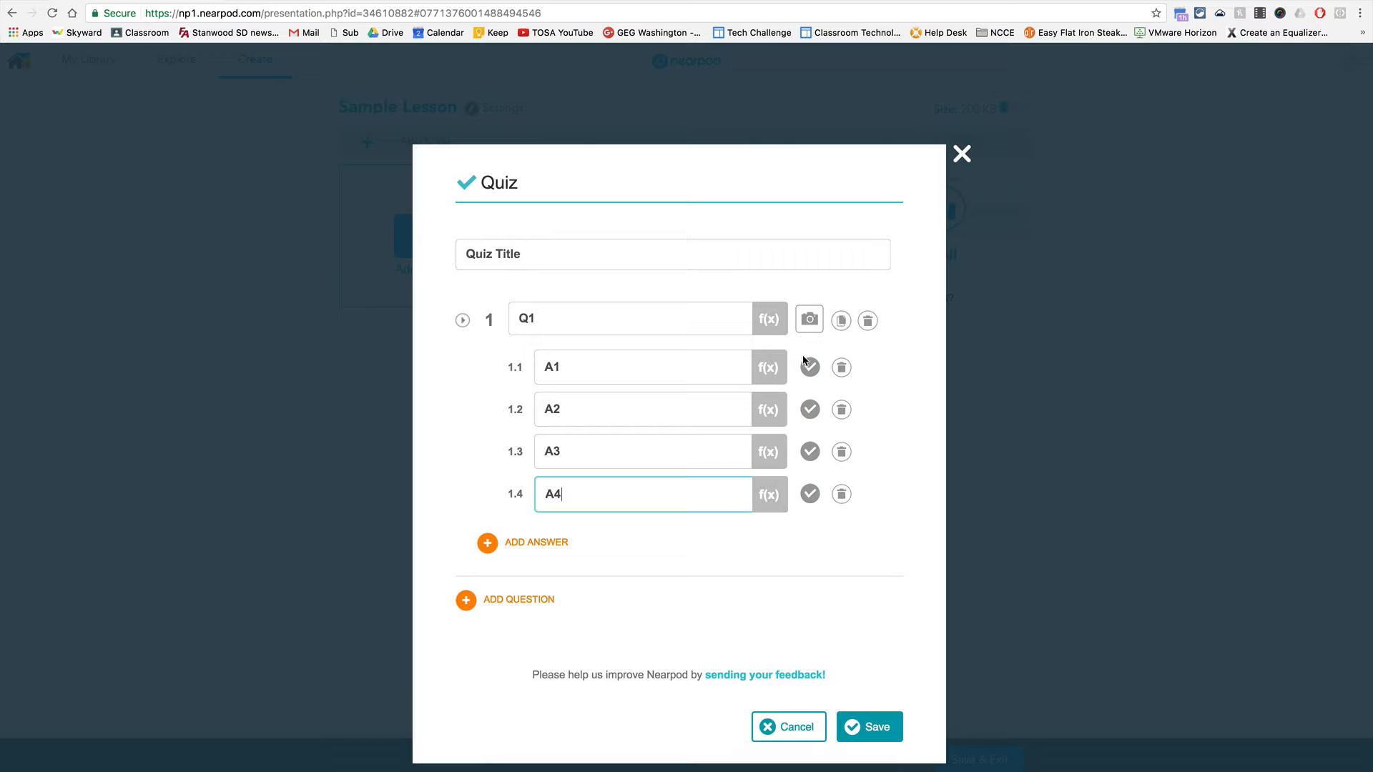
left_click(808, 412)
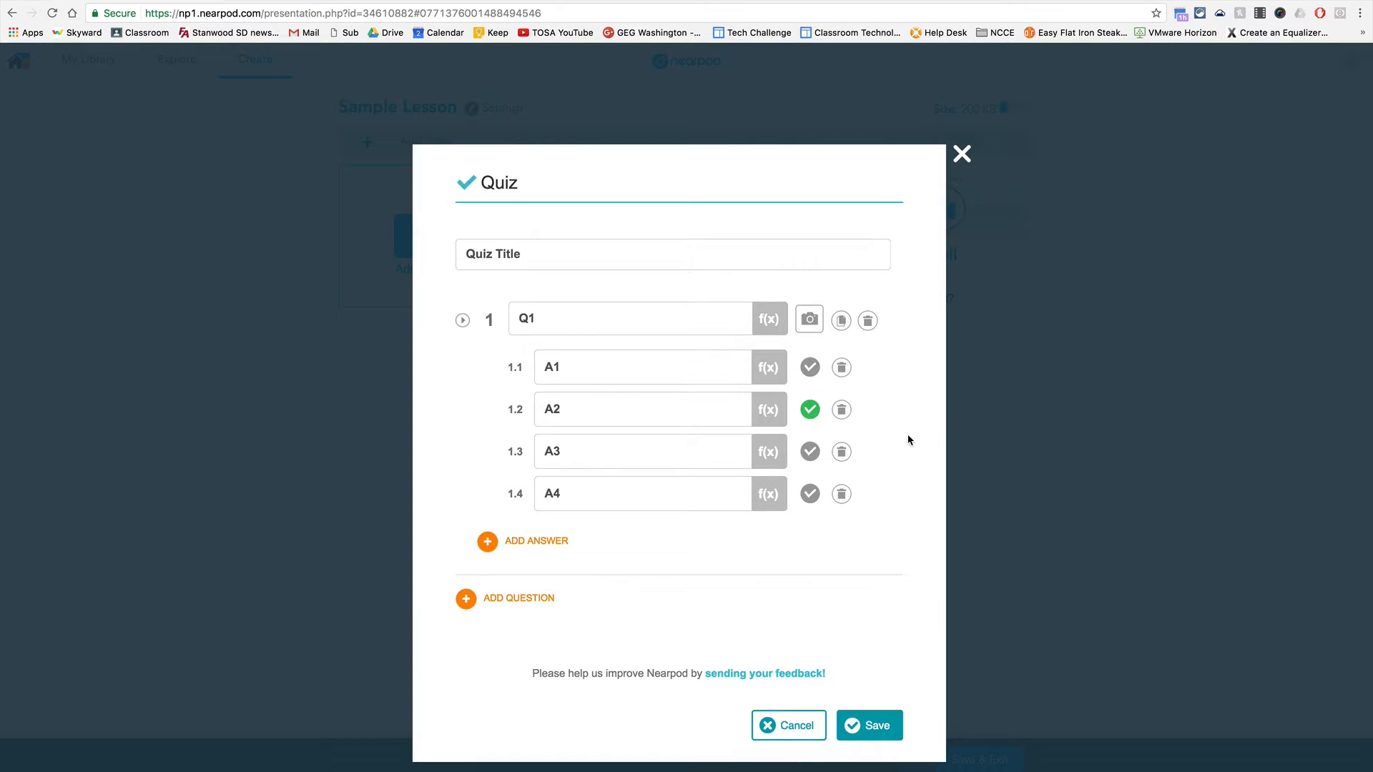
left_click(807, 496)
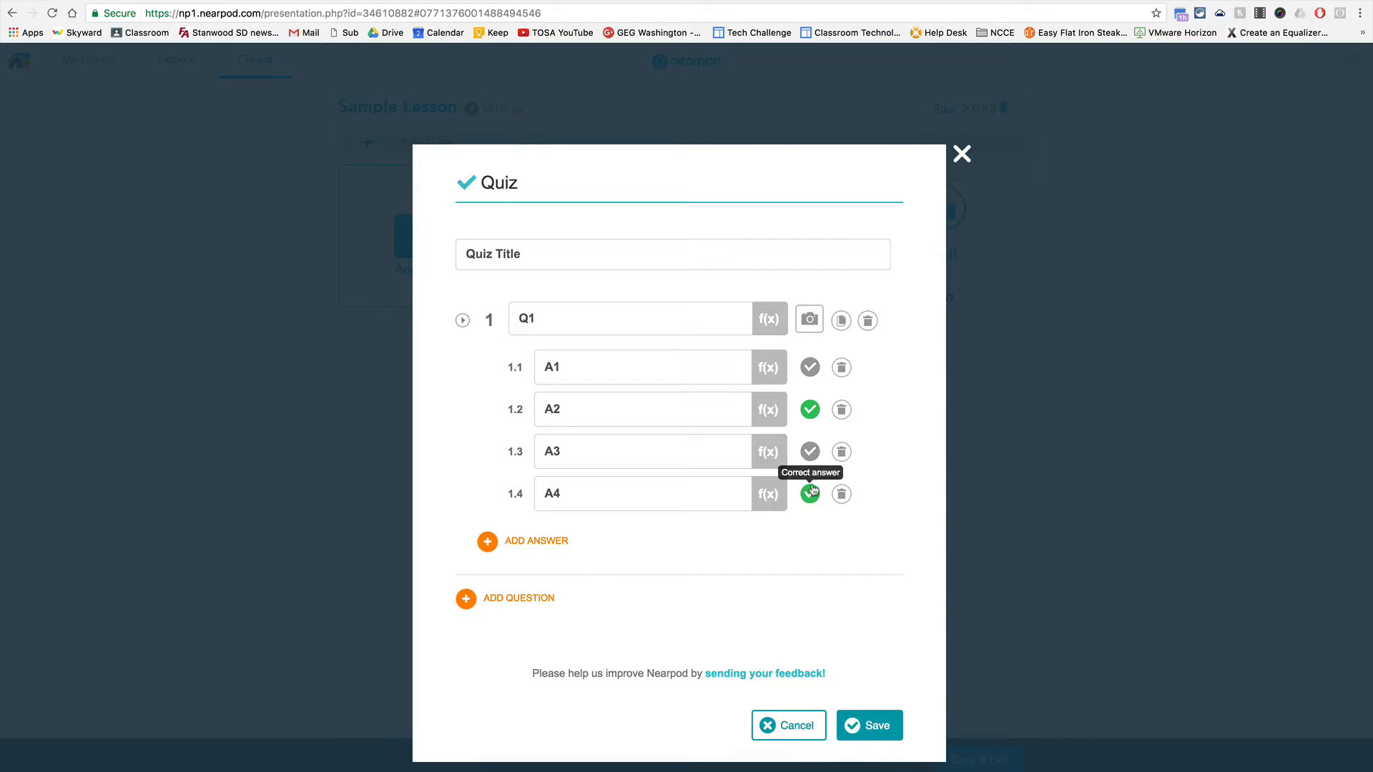
left_click(808, 495)
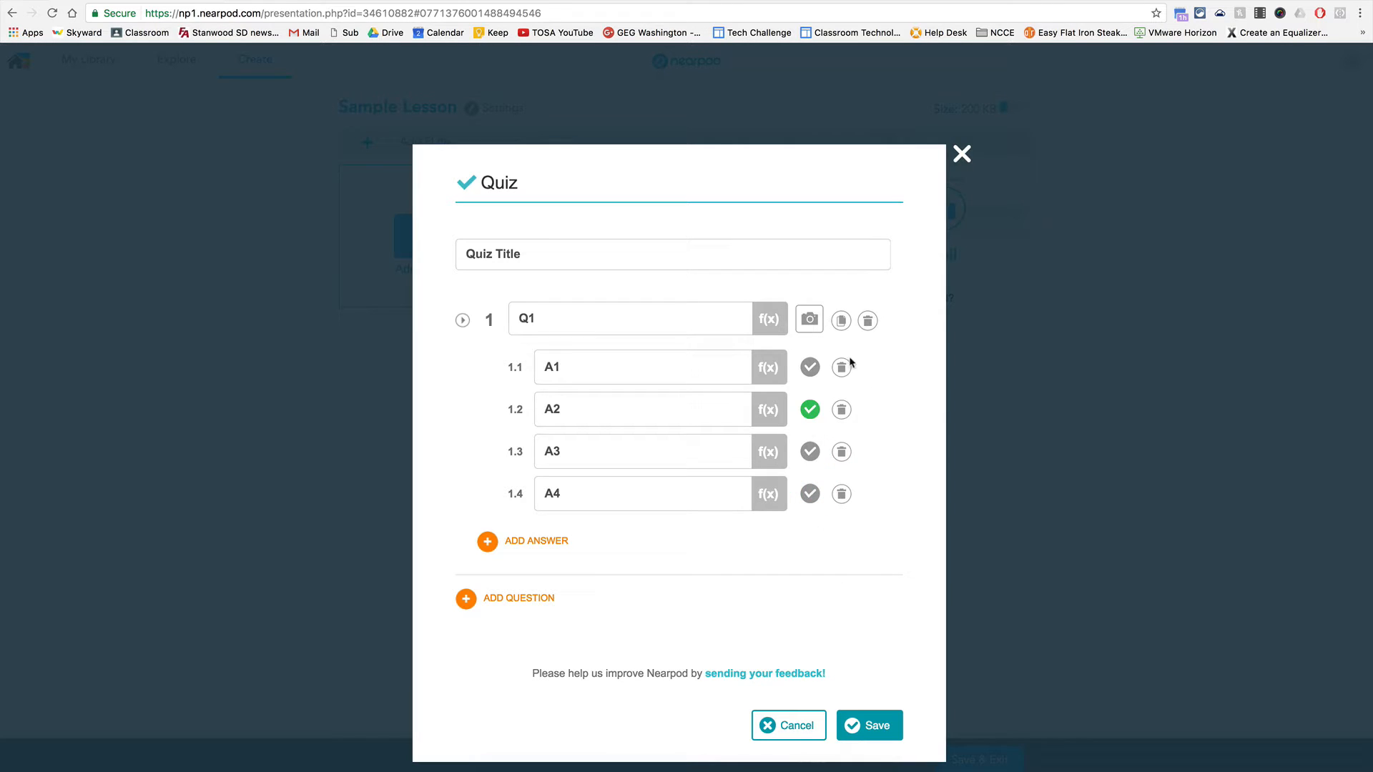
Duplicate the first question, rename the copy "Q2" and mark its answer A1 as correct.
left_click(842, 322)
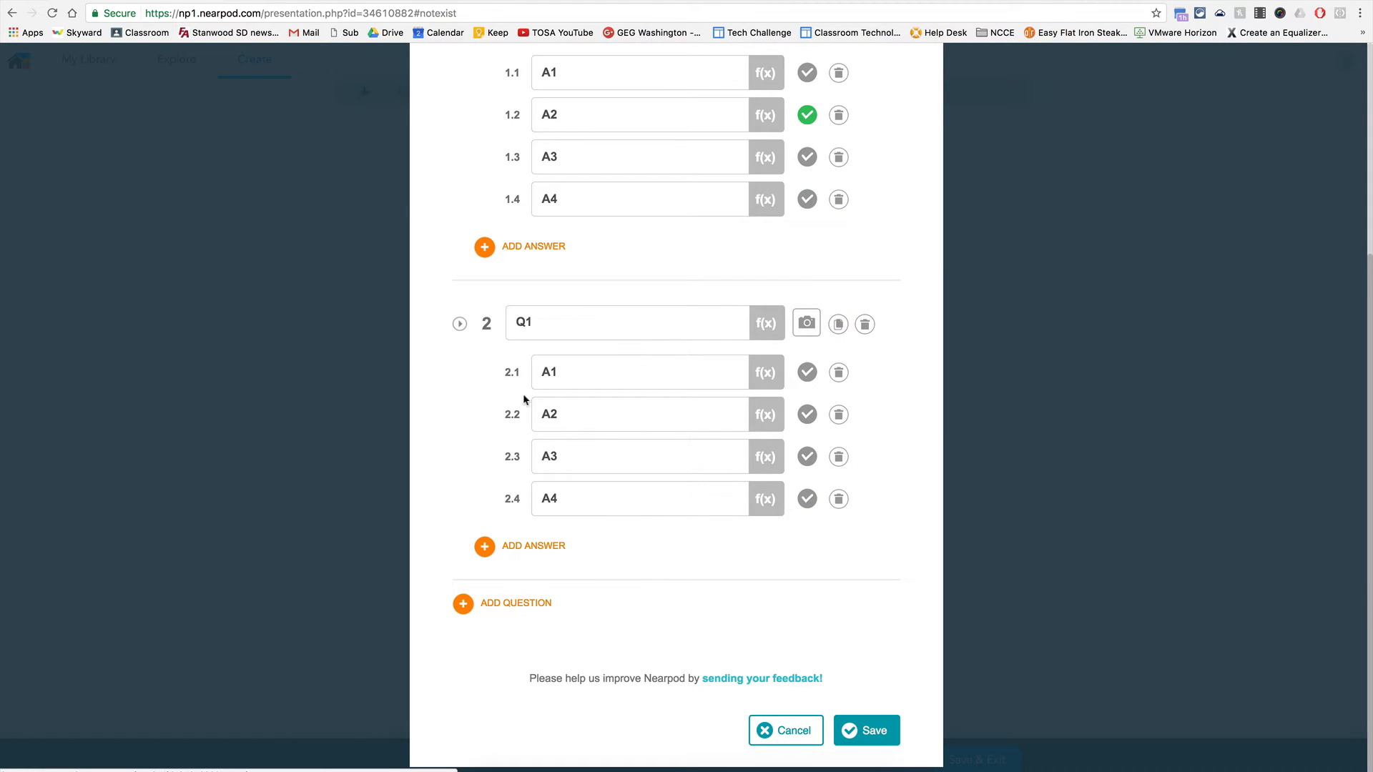
double_click(533, 320)
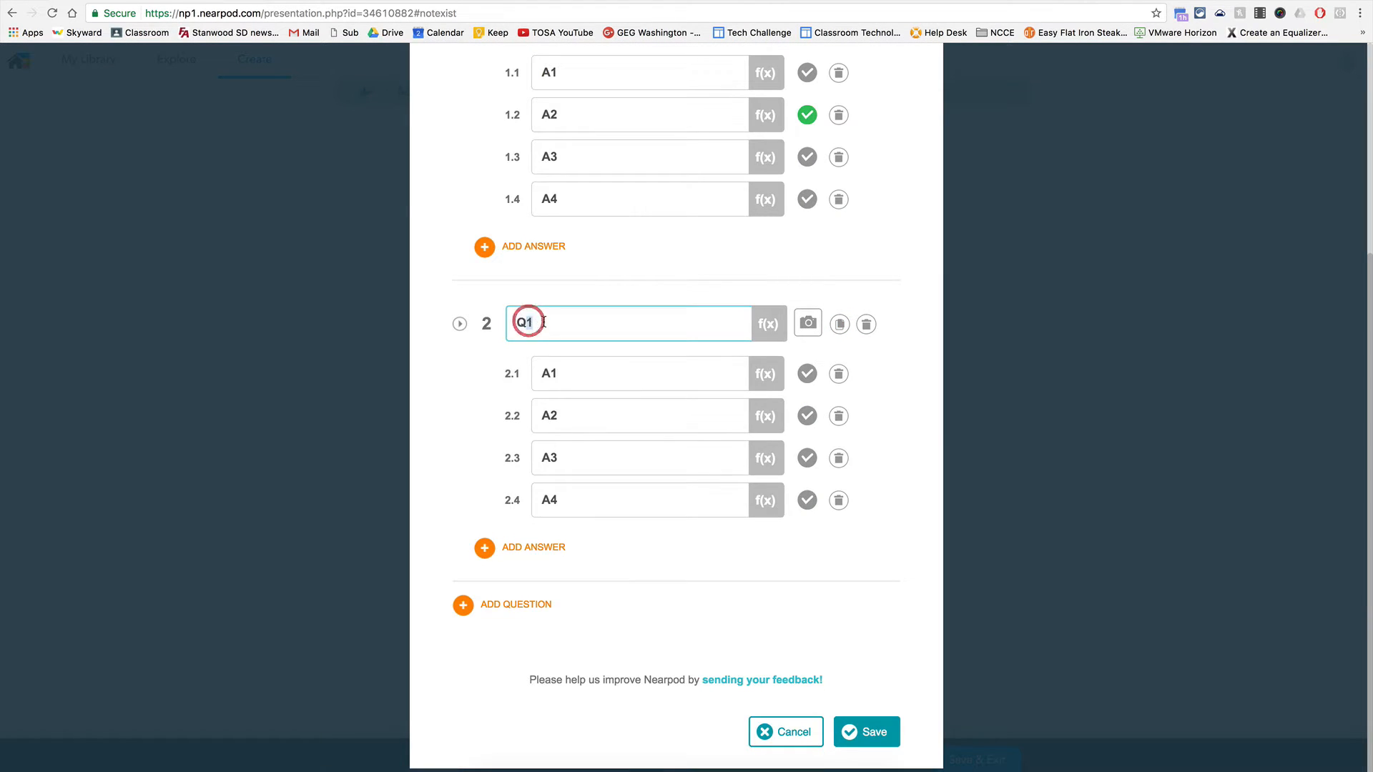
type("Q2")
left_click(807, 372)
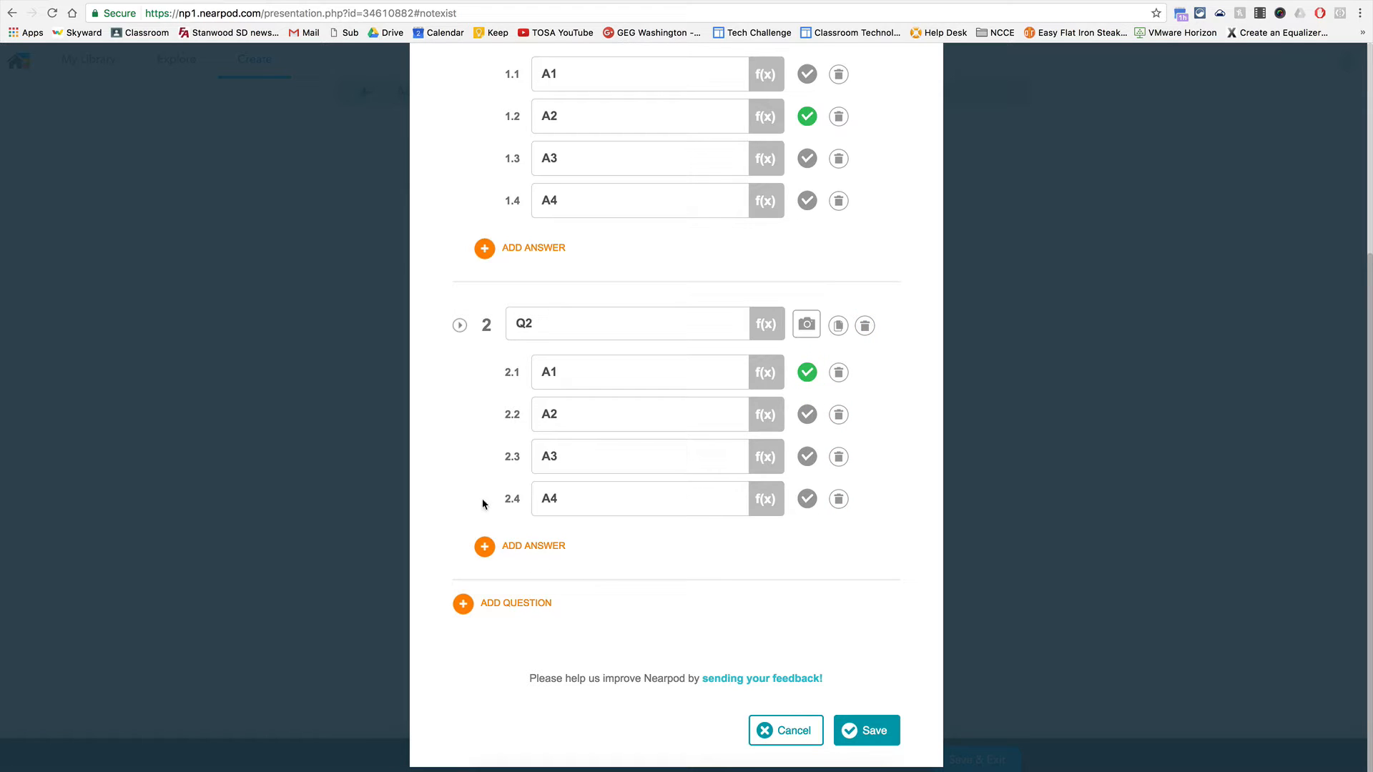
Move question Q2 above Q1, then move it back below Q1.
scroll(469, 475, "up", 3)
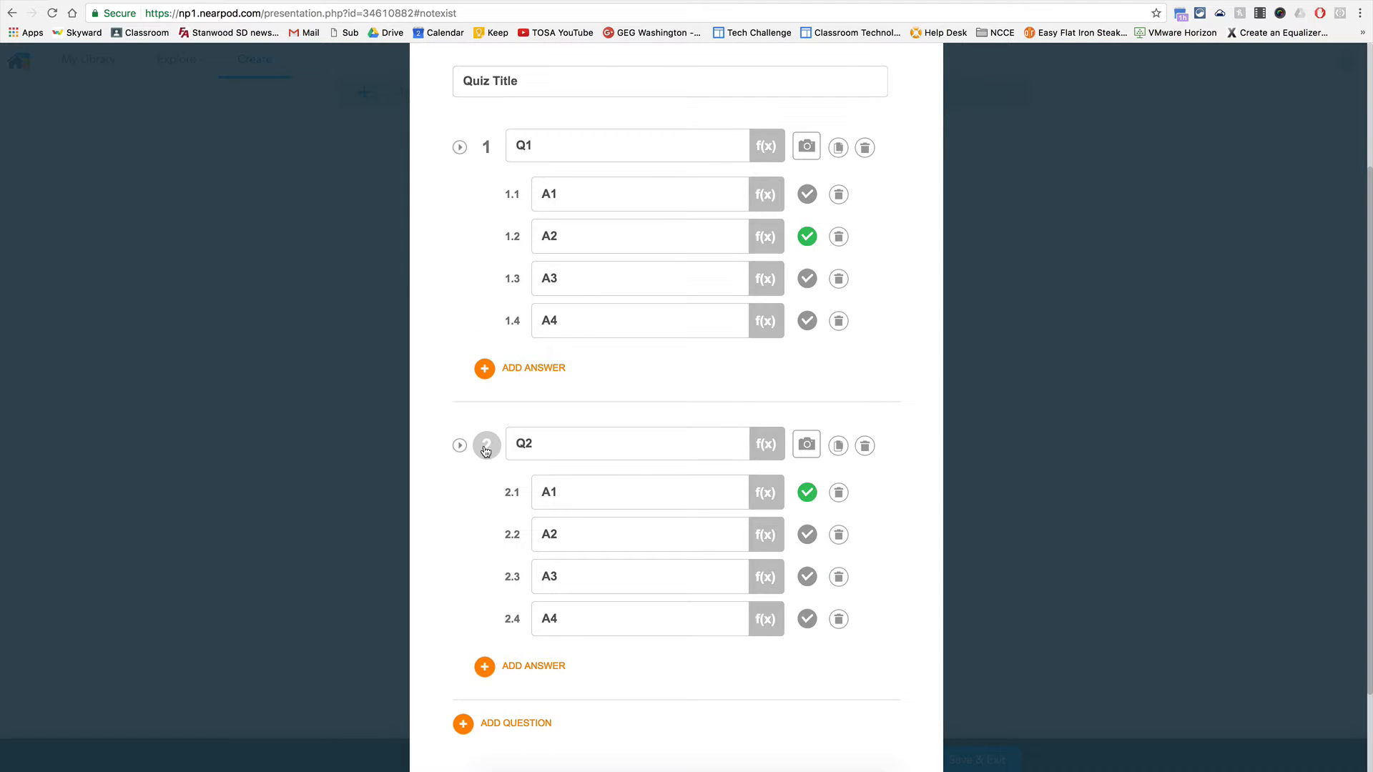
left_click_drag(486, 445, 482, 202)
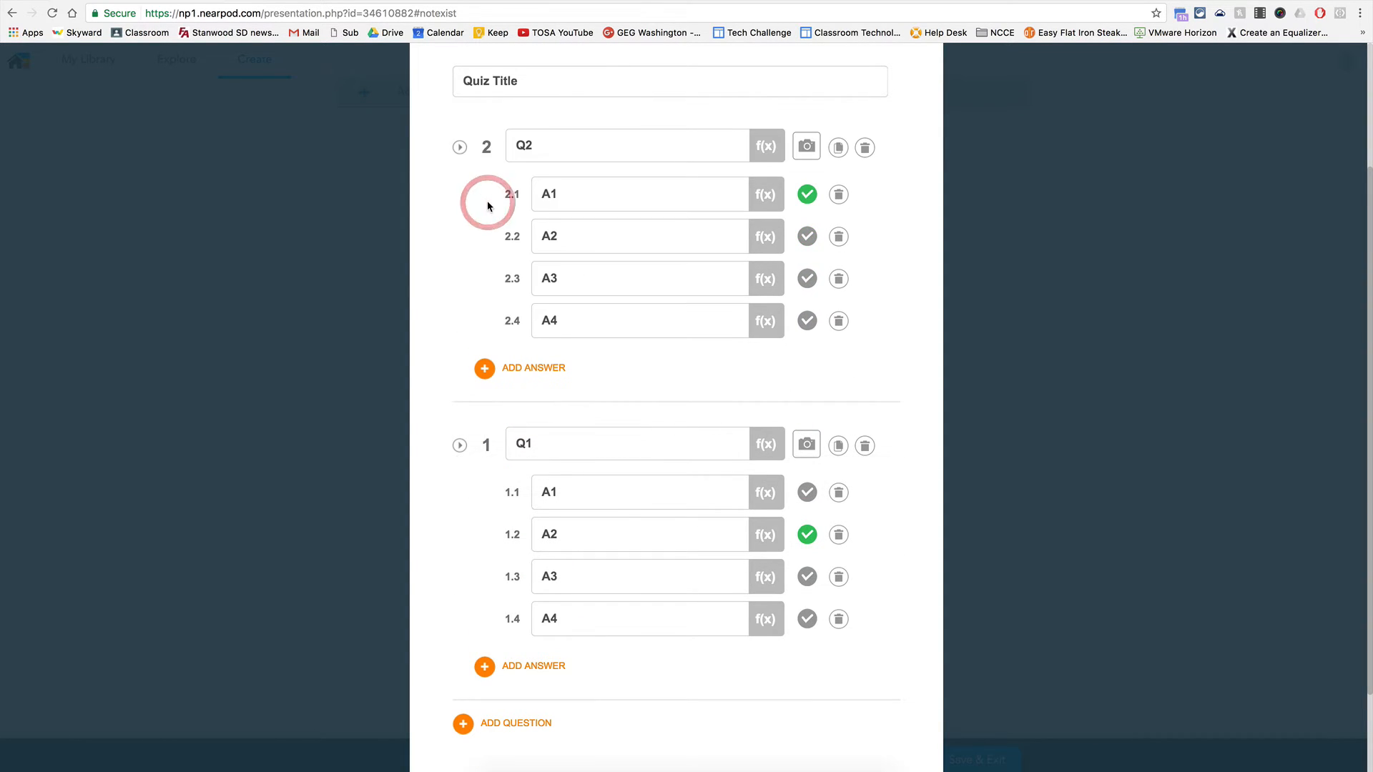
scroll(485, 372, "up", 4)
left_click_drag(485, 373, 488, 588)
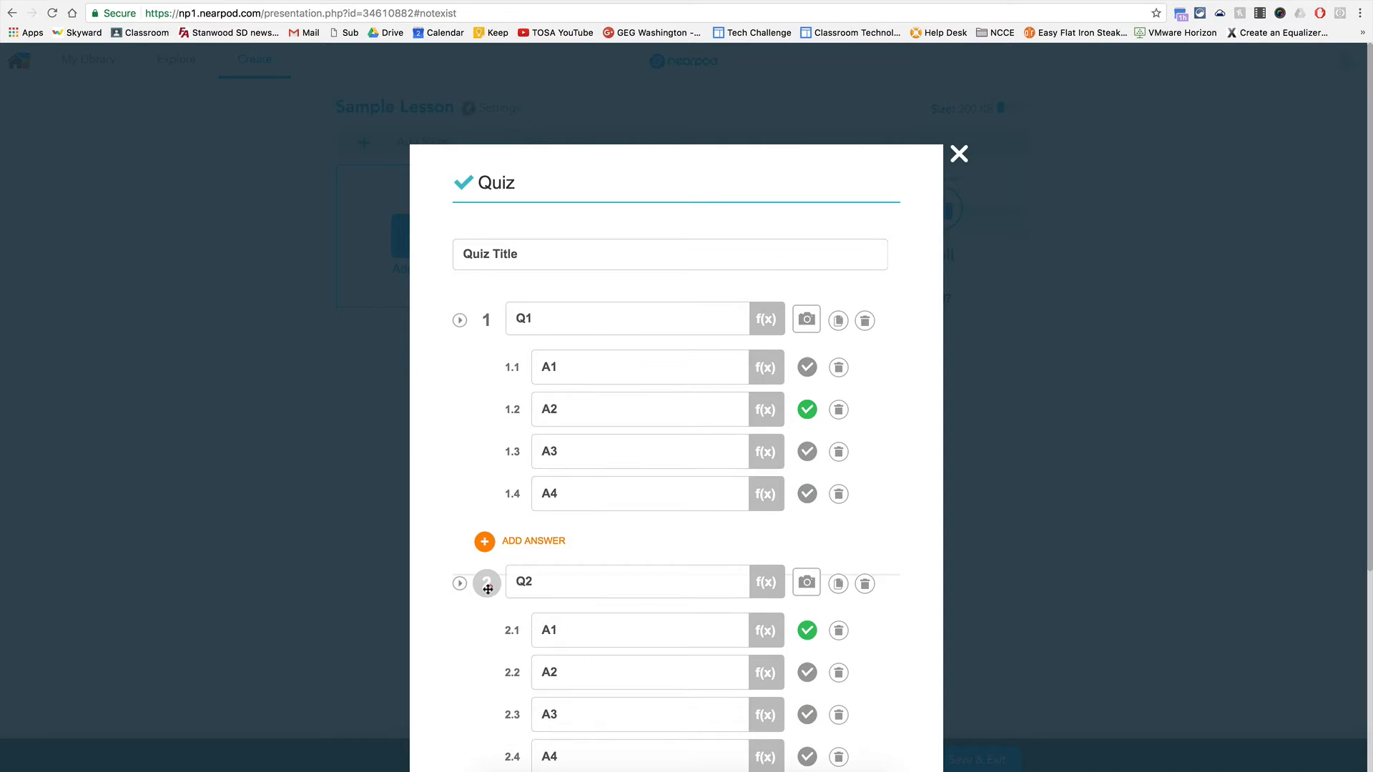
Collapse the answers of both quiz questions and save the quiz.
left_click(460, 321)
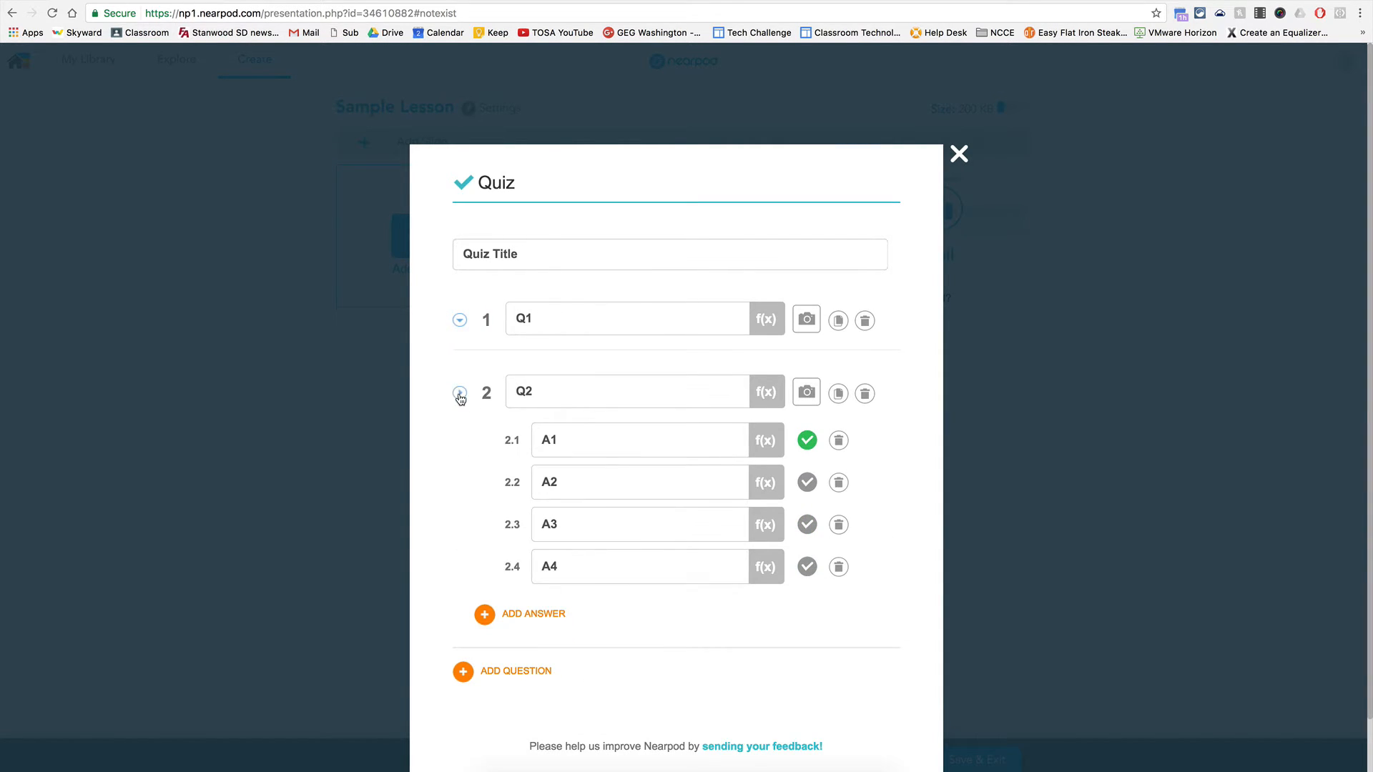
left_click(461, 393)
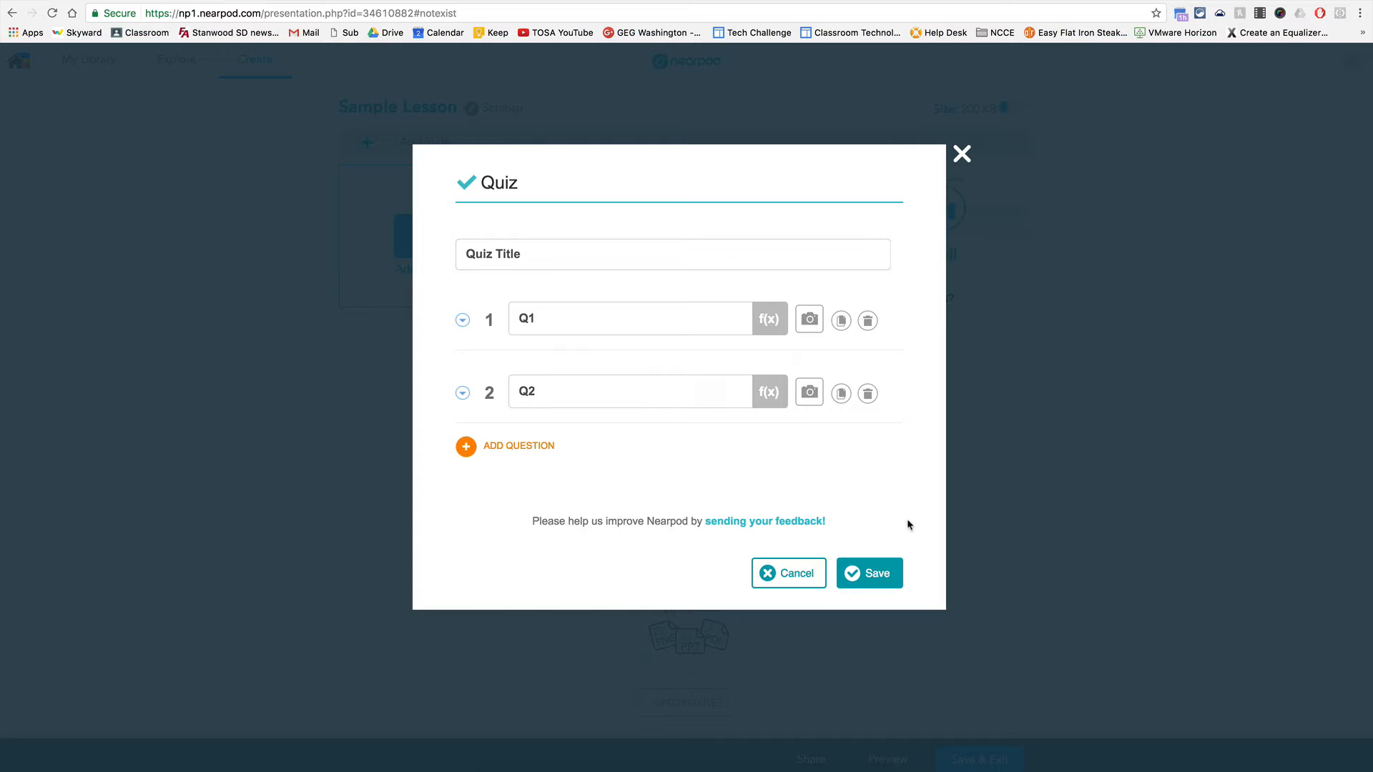
left_click(875, 572)
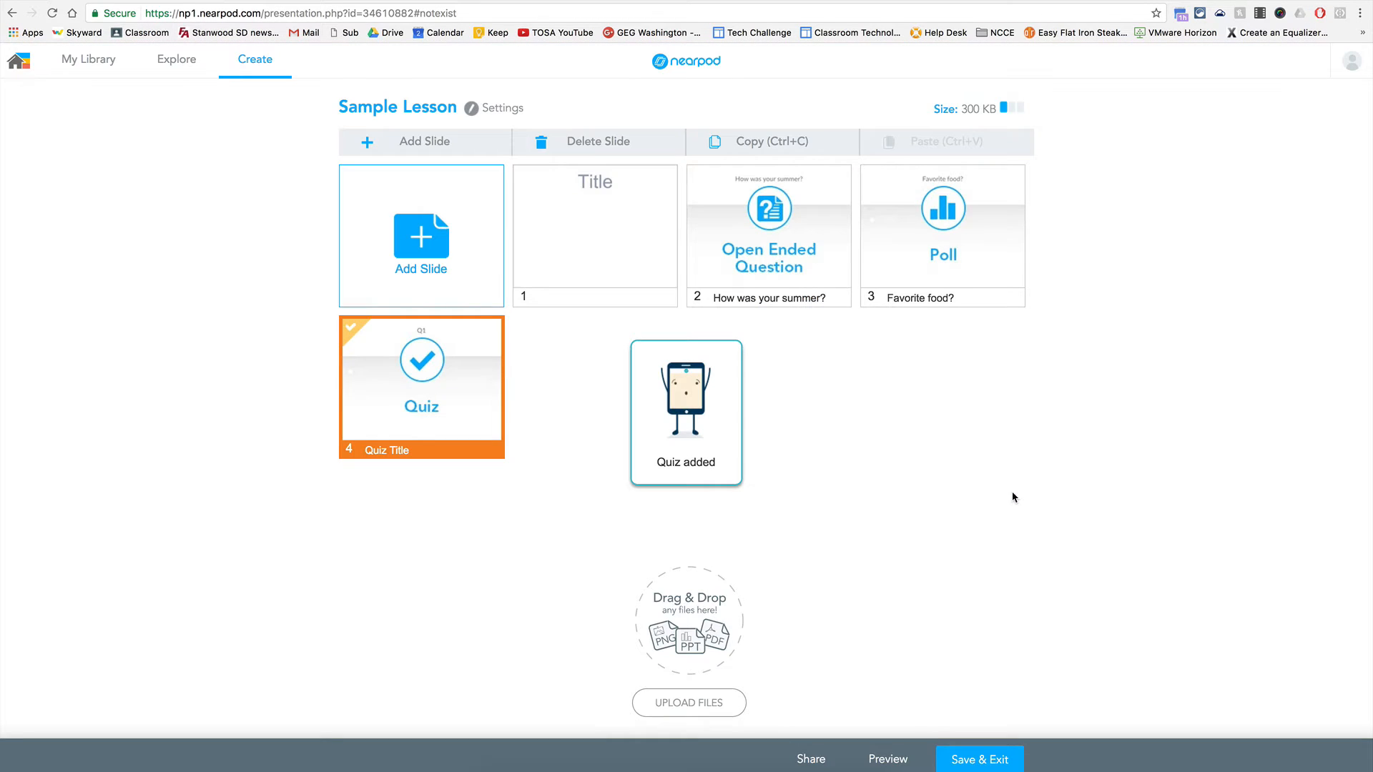
Add a Draw It activity with the instructions "Draw a self portrait:" and save it.
left_click(429, 248)
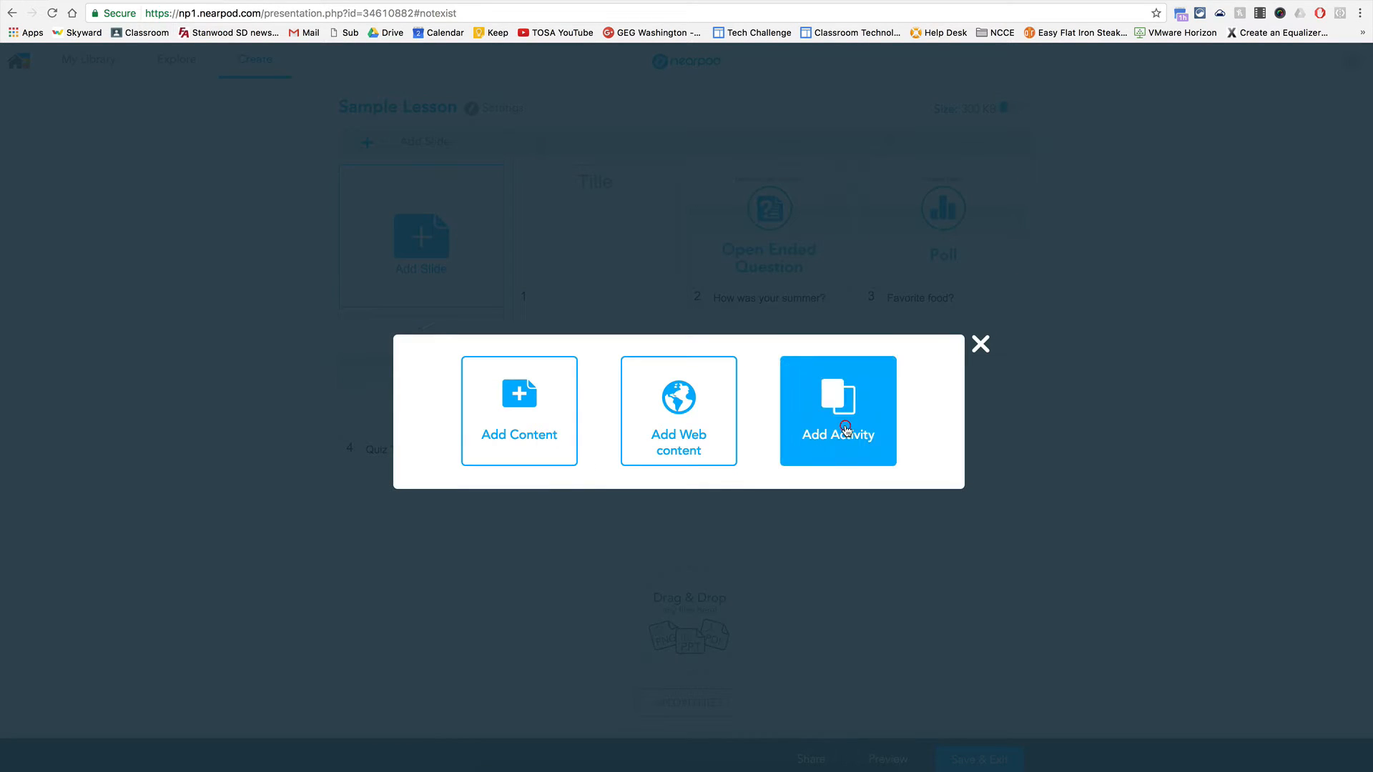
left_click(810, 452)
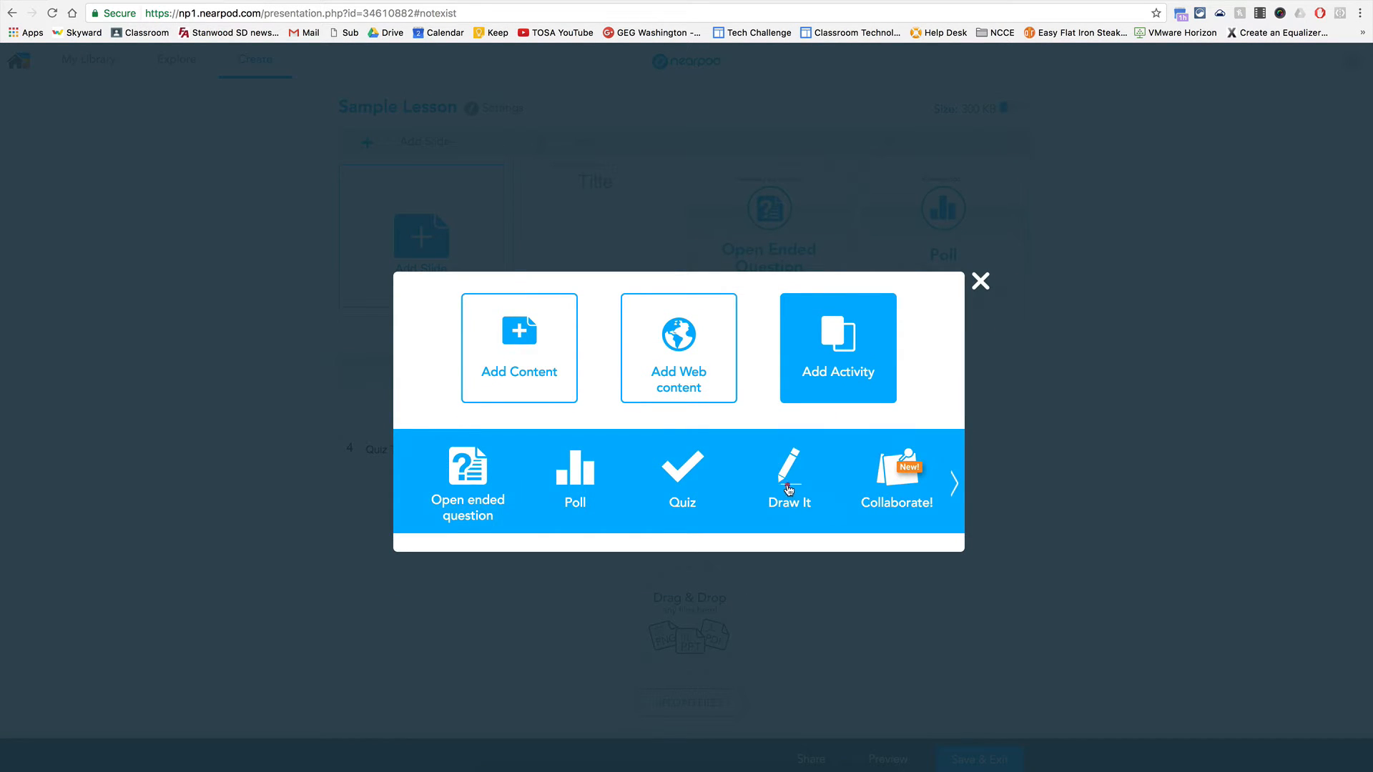
left_click(787, 482)
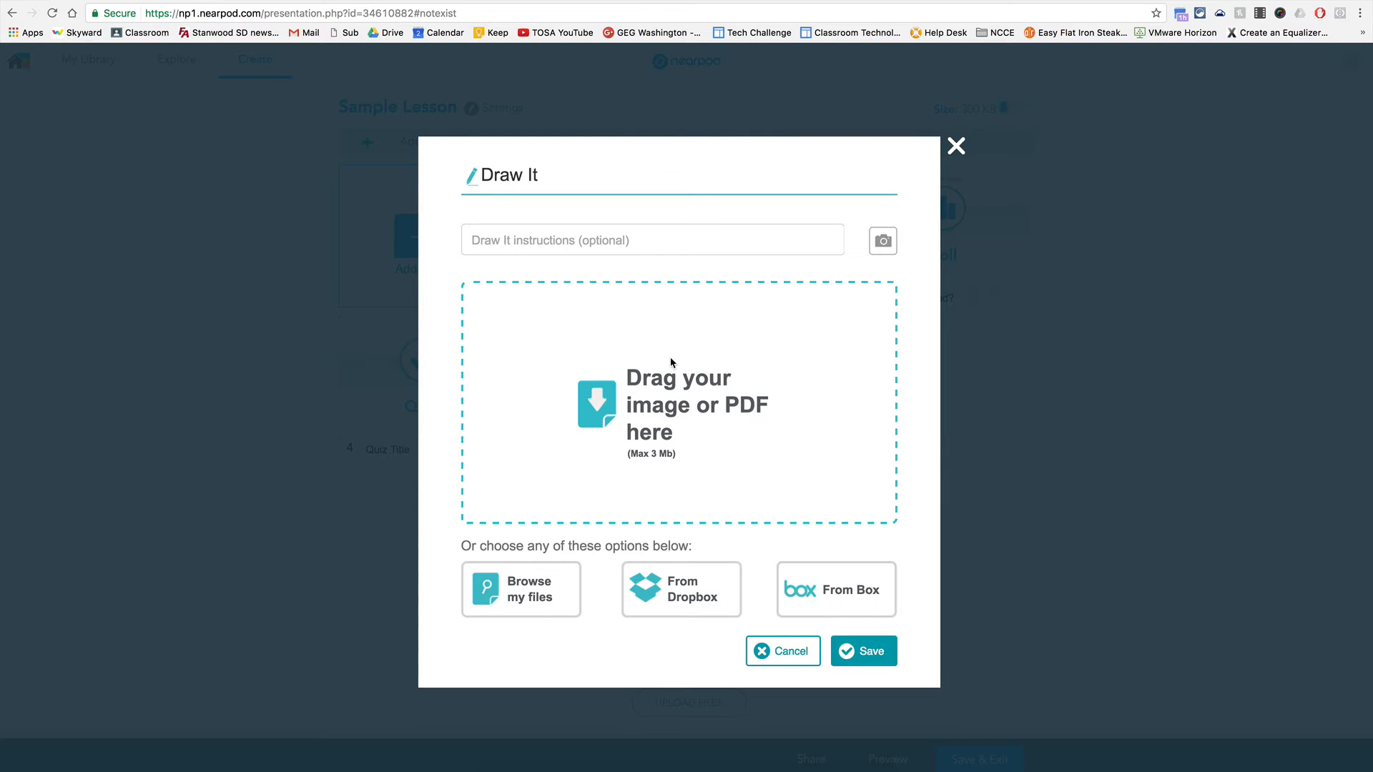
left_click(577, 242)
type("Draw a s")
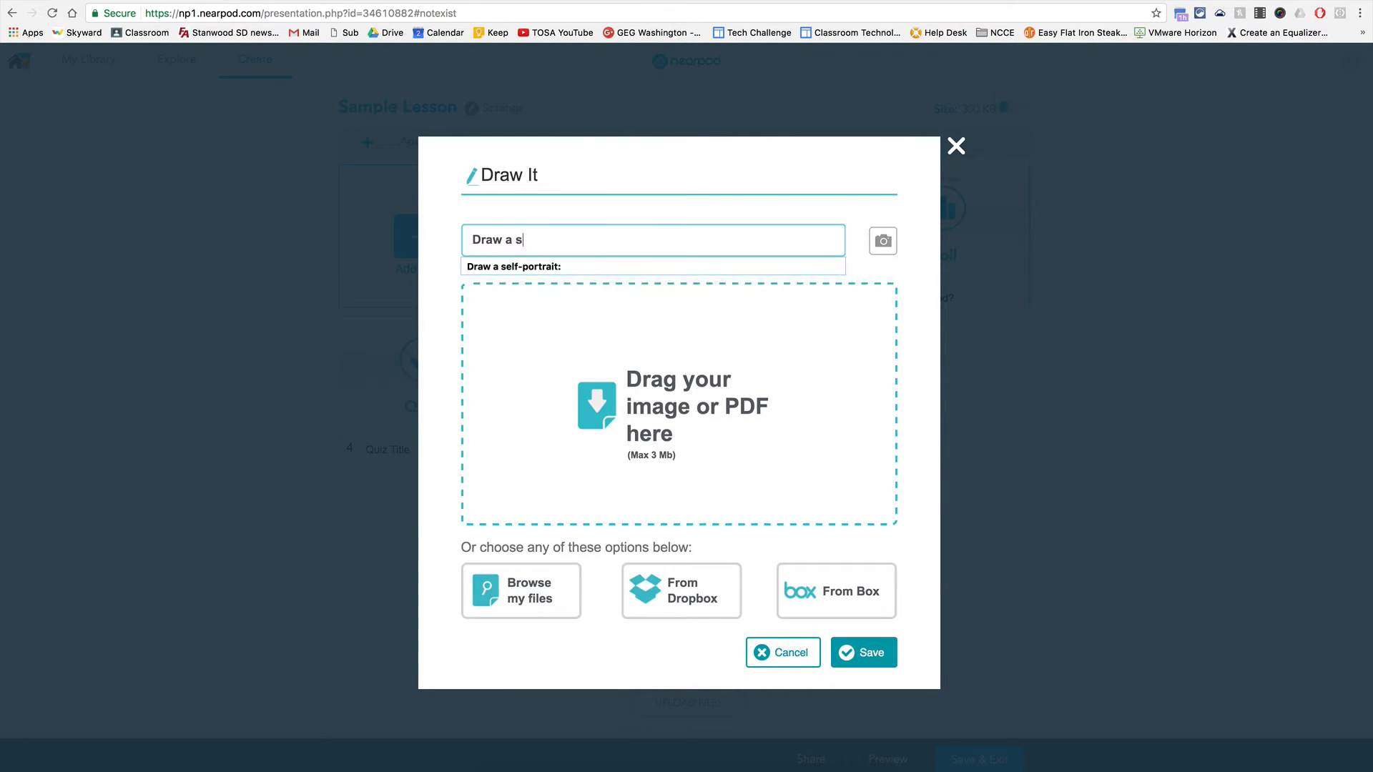
type("elf portrait:")
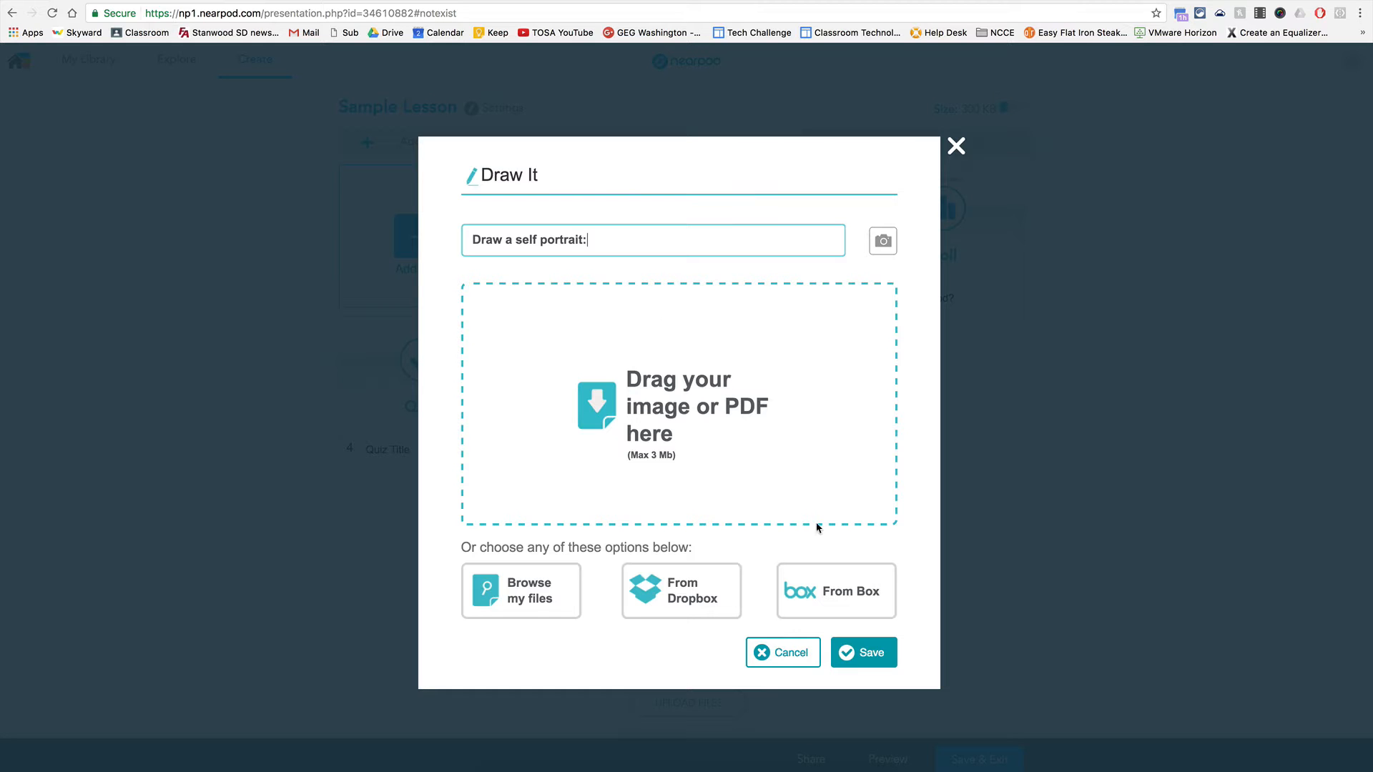
left_click(863, 652)
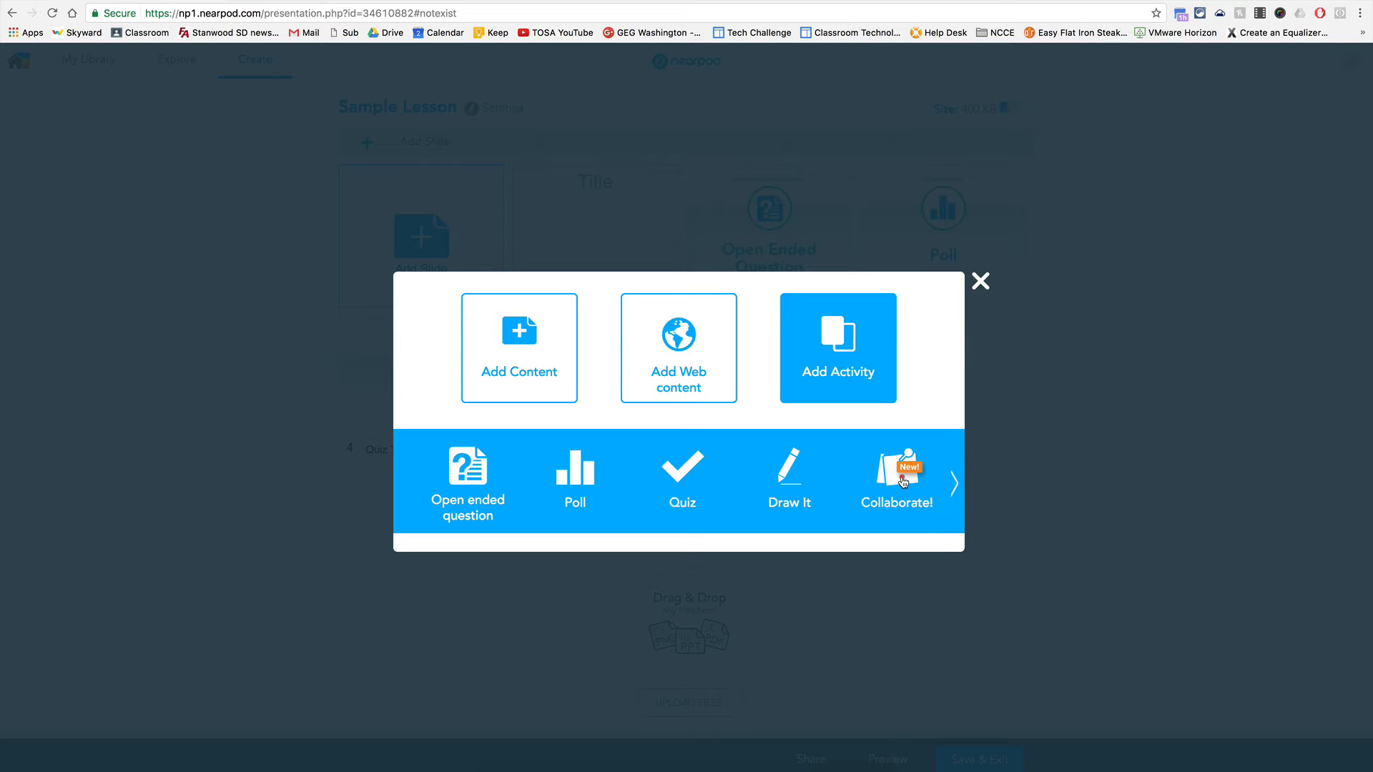
Look at the Collaborate! activity form and its styles, then cancel it and close the activity choices without adding anything.
left_click(903, 479)
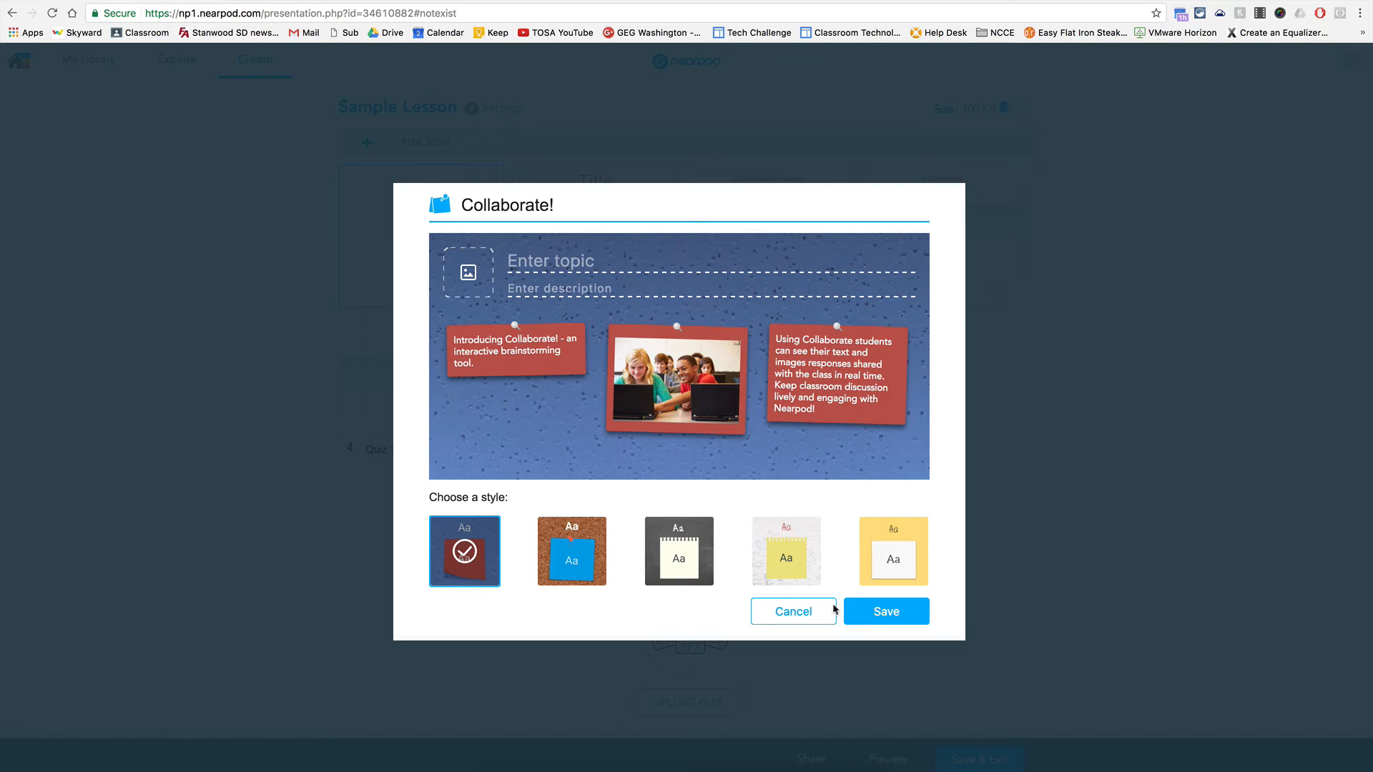
left_click(799, 615)
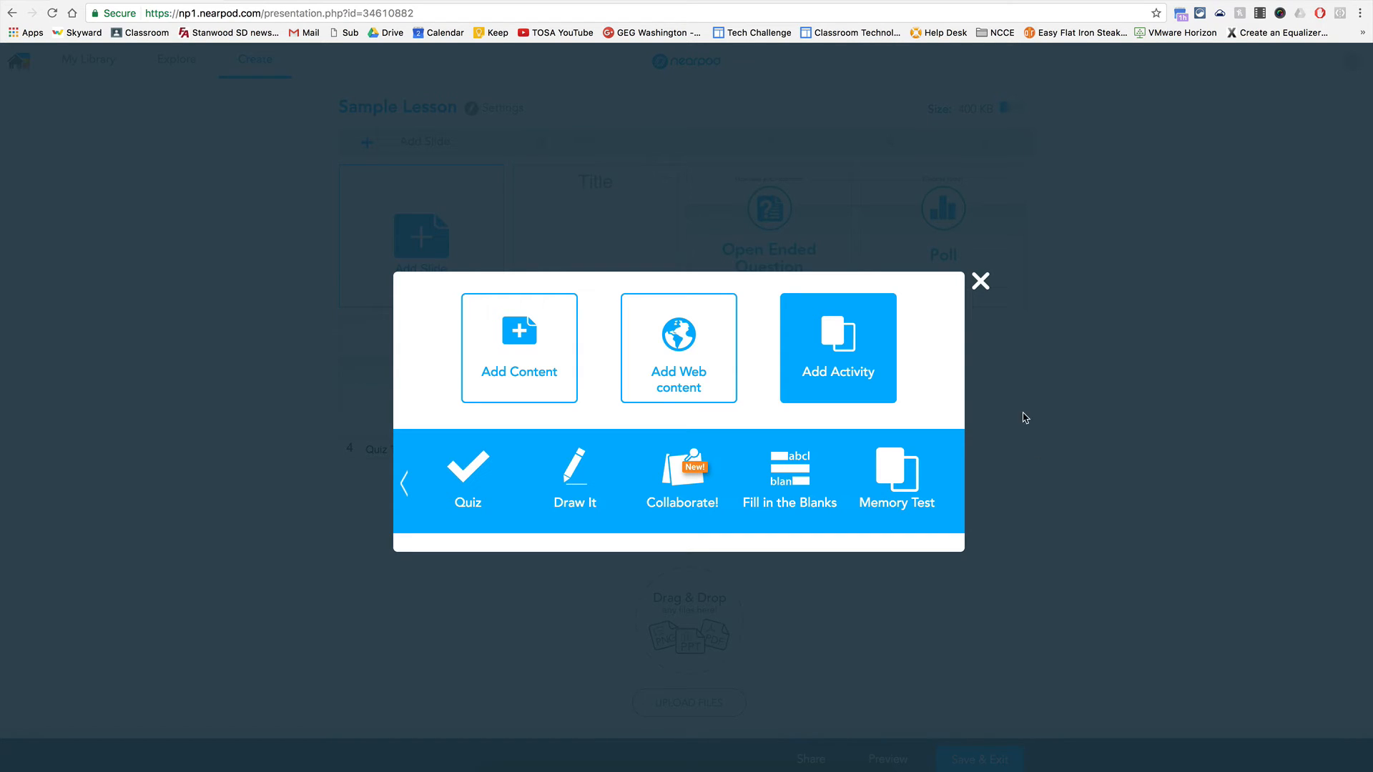
left_click(980, 281)
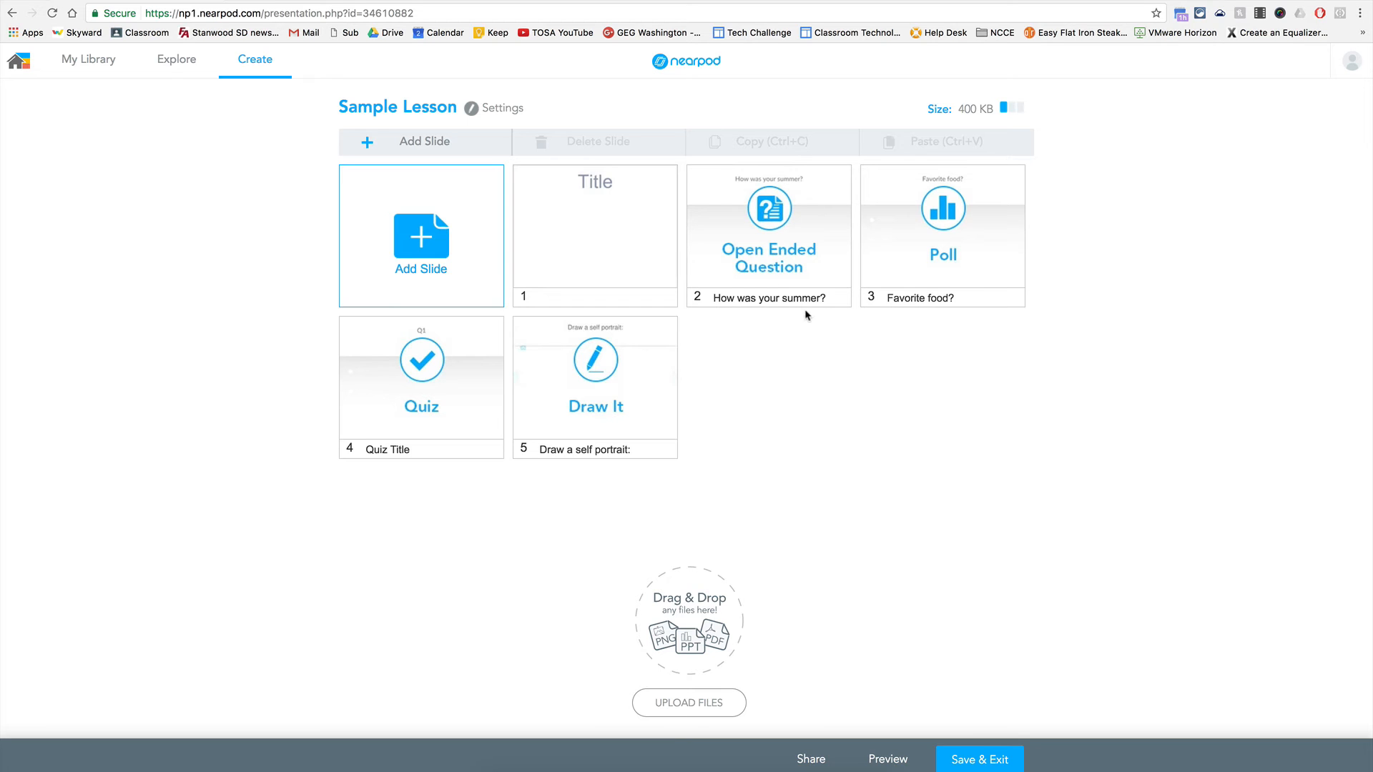
Assign grades 9th through 12th and the subject Science in the lesson details, then save and exit the lesson.
left_click(989, 769)
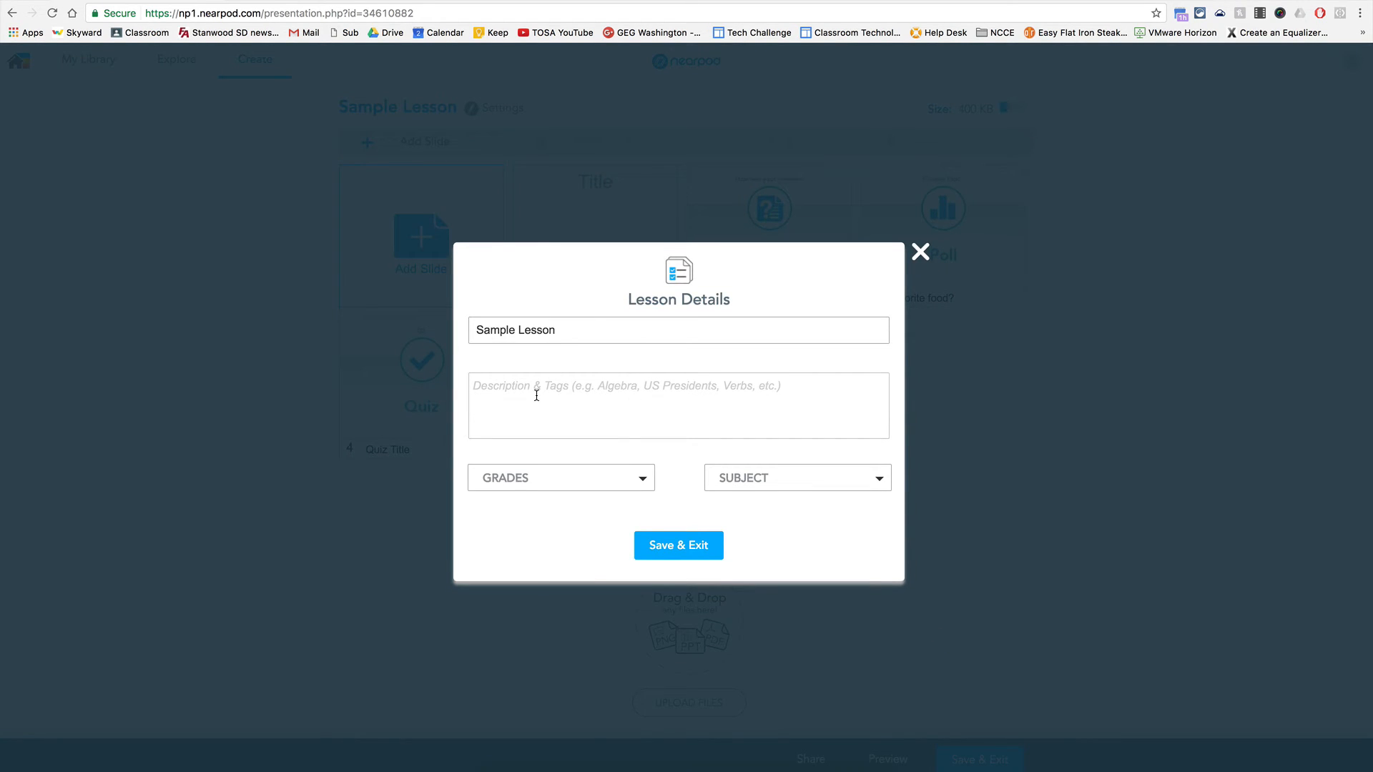
left_click(526, 475)
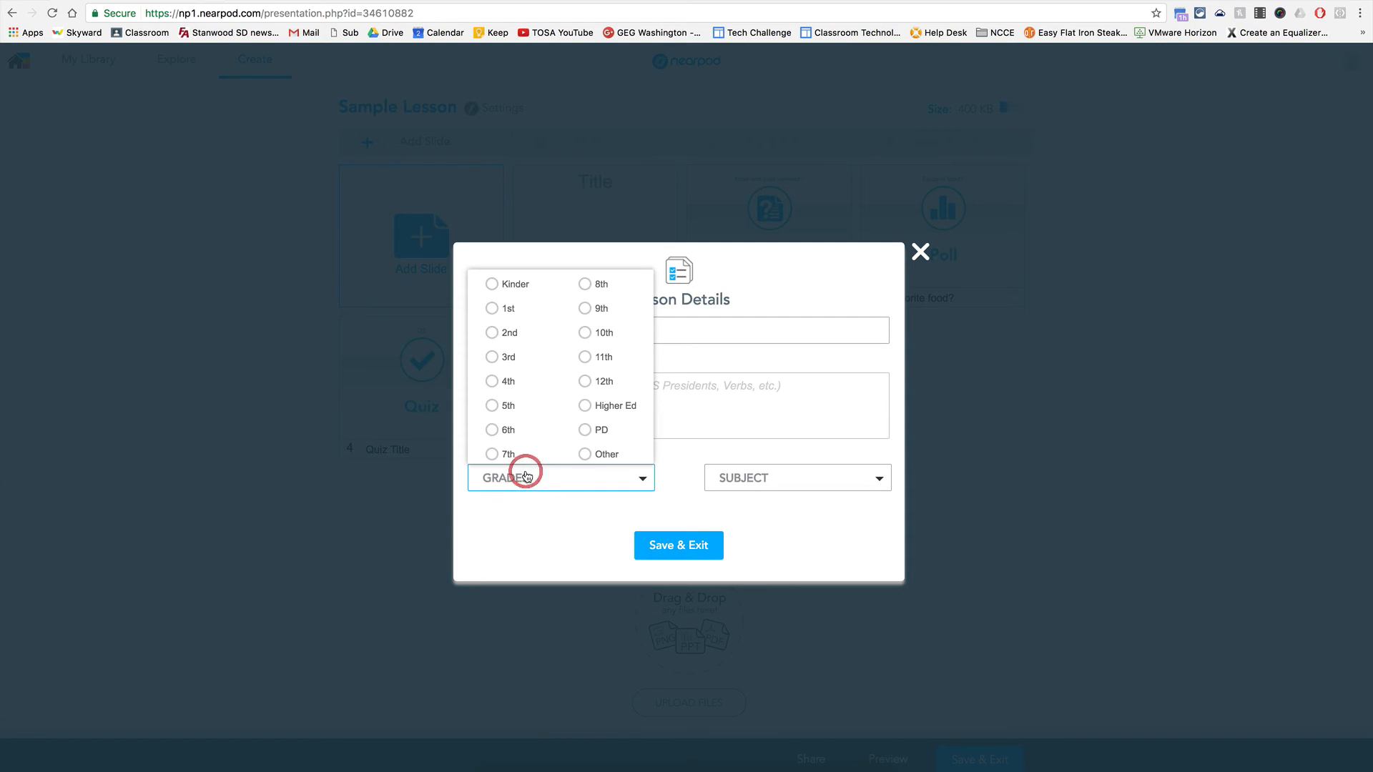
left_click(587, 383)
left_click(585, 357)
left_click(585, 332)
left_click(585, 310)
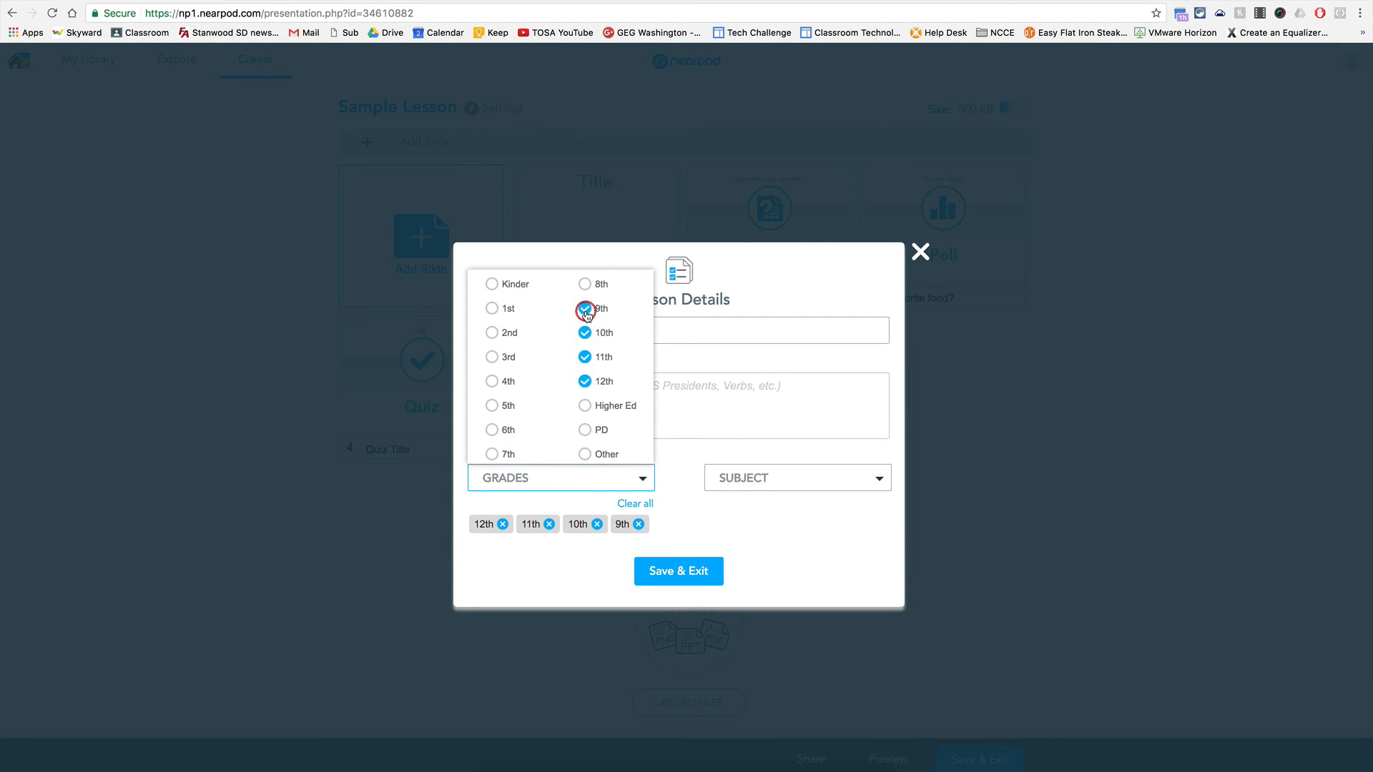
left_click(746, 479)
left_click(762, 406)
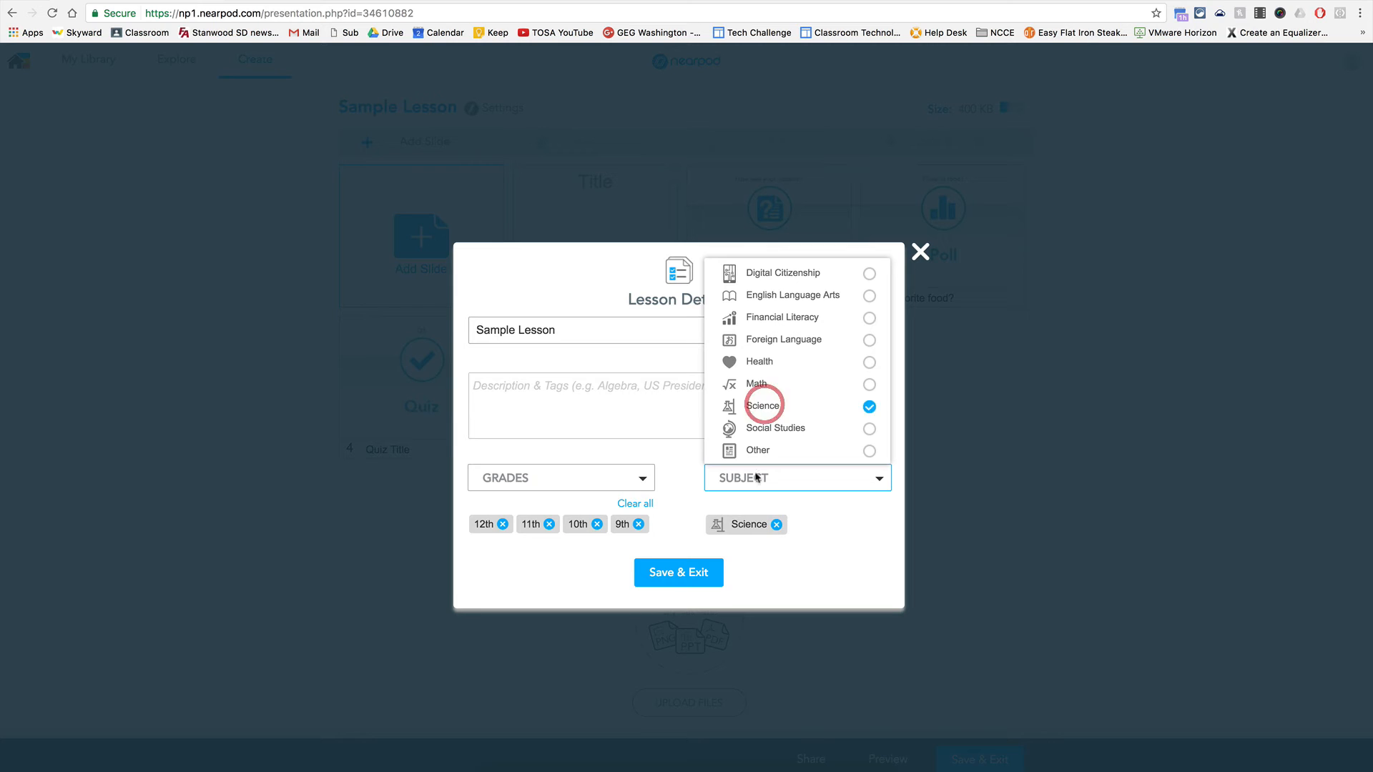
left_click(679, 572)
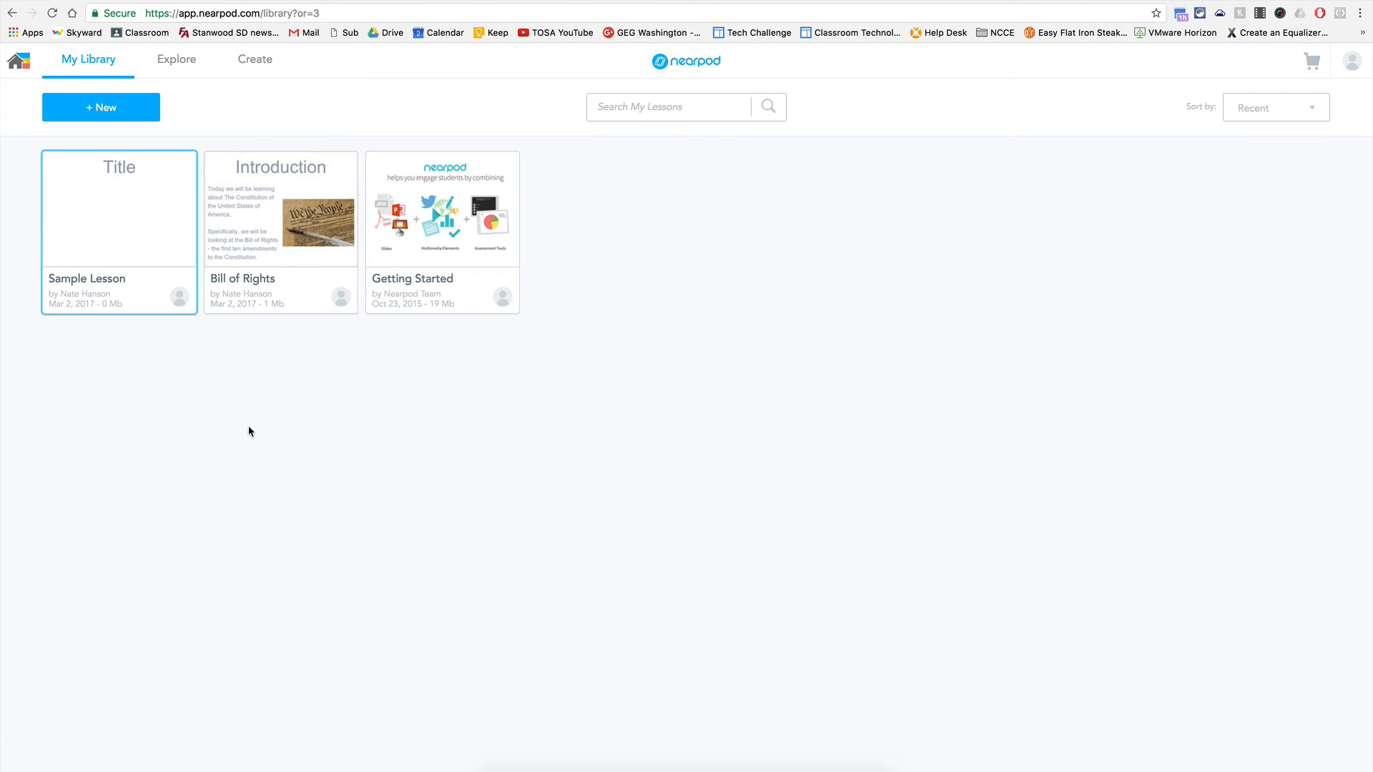
Launch Sample Lesson from the library as a live lesson and select its audience join code.
left_click(248, 427)
mouse_move(172, 167)
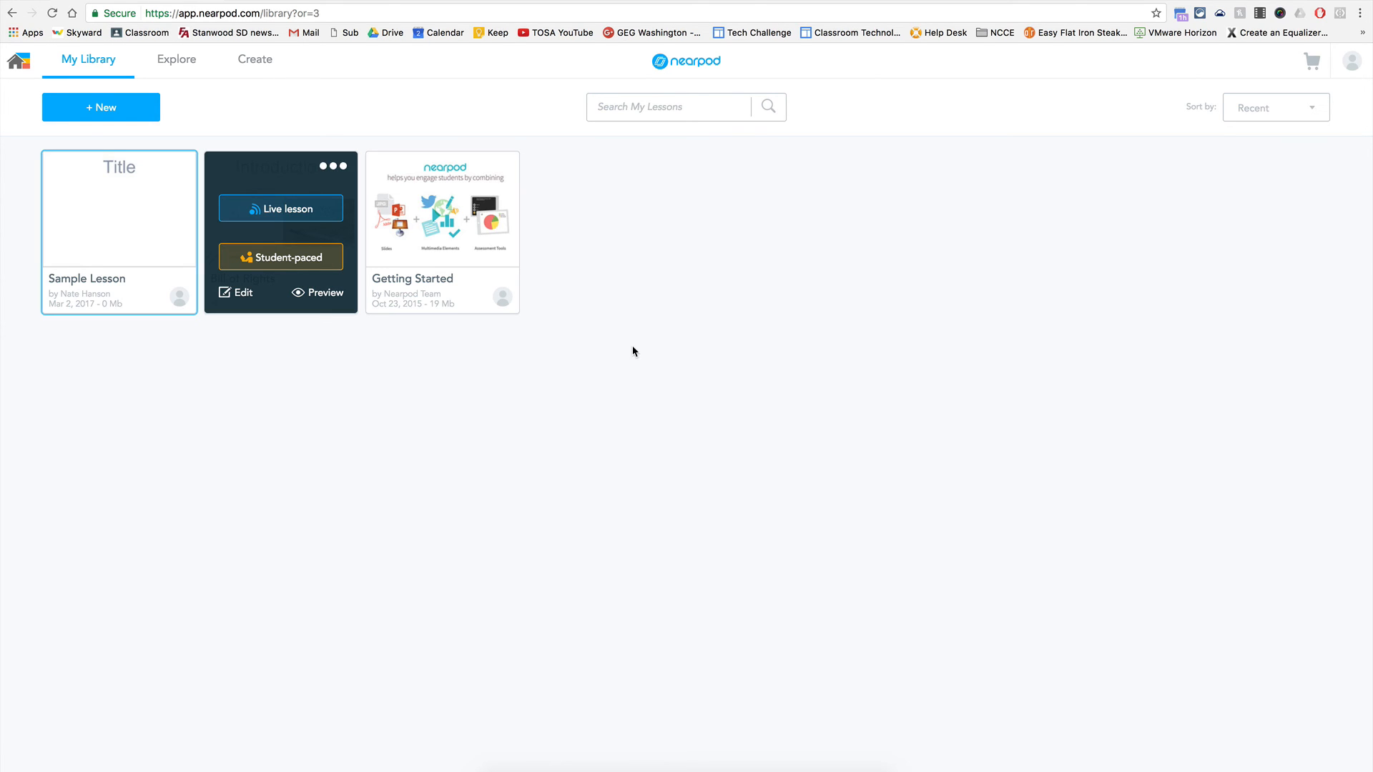
mouse_move(157, 258)
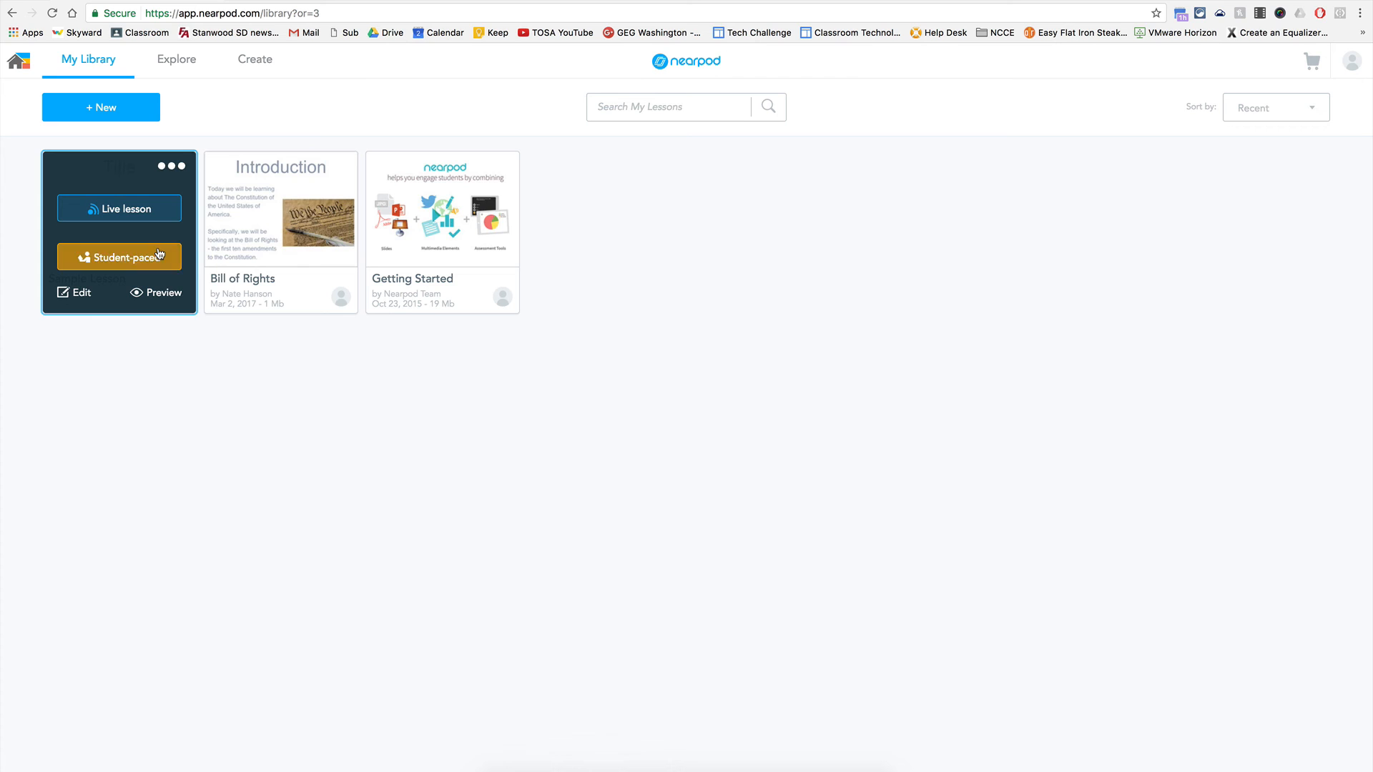
left_click(115, 212)
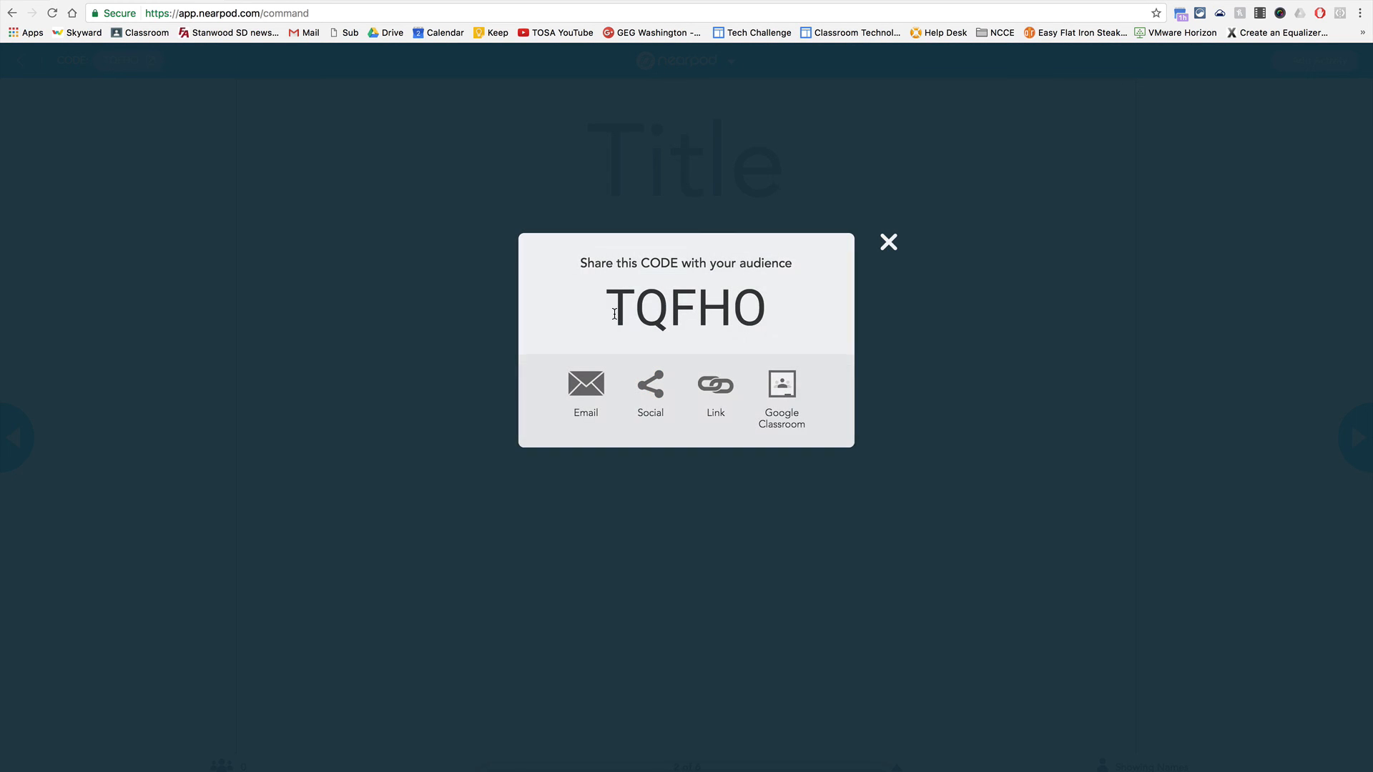
left_click_drag(623, 319, 762, 322)
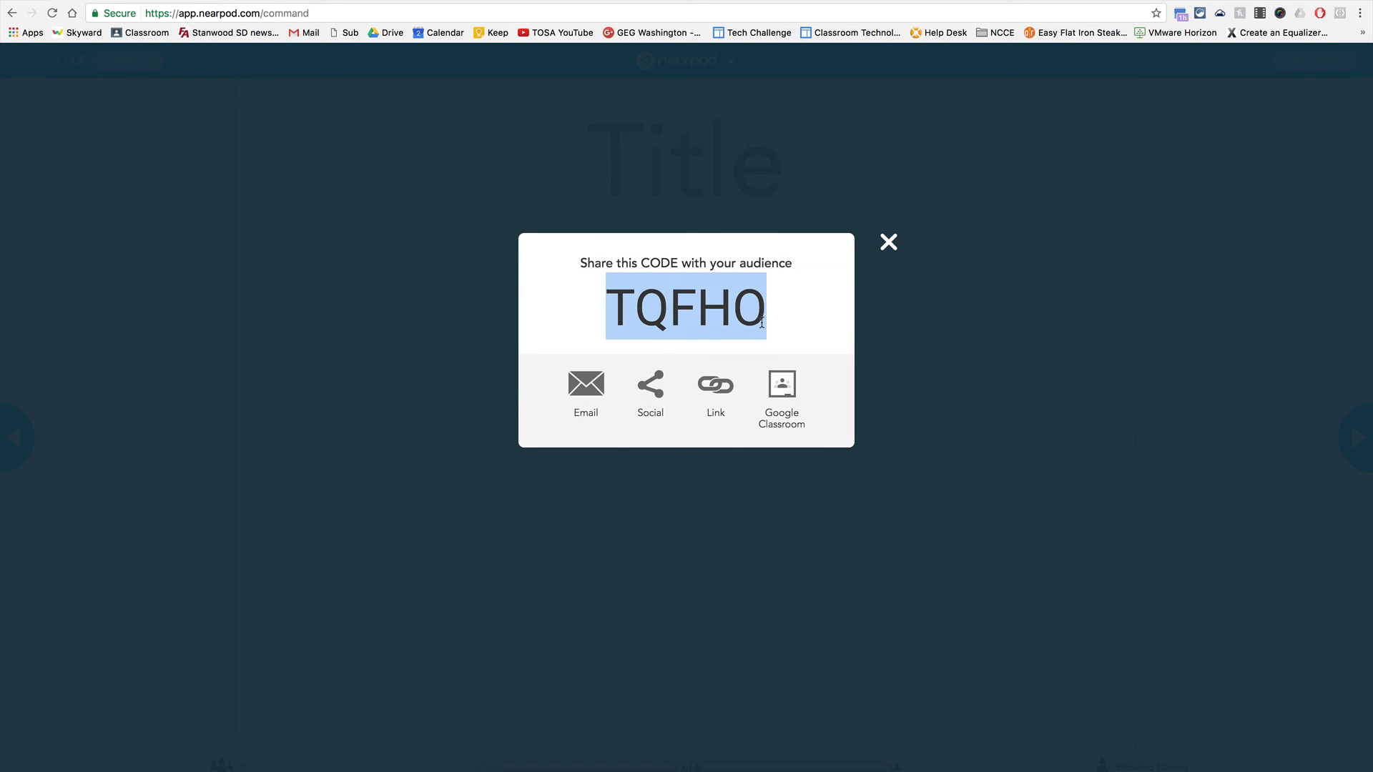